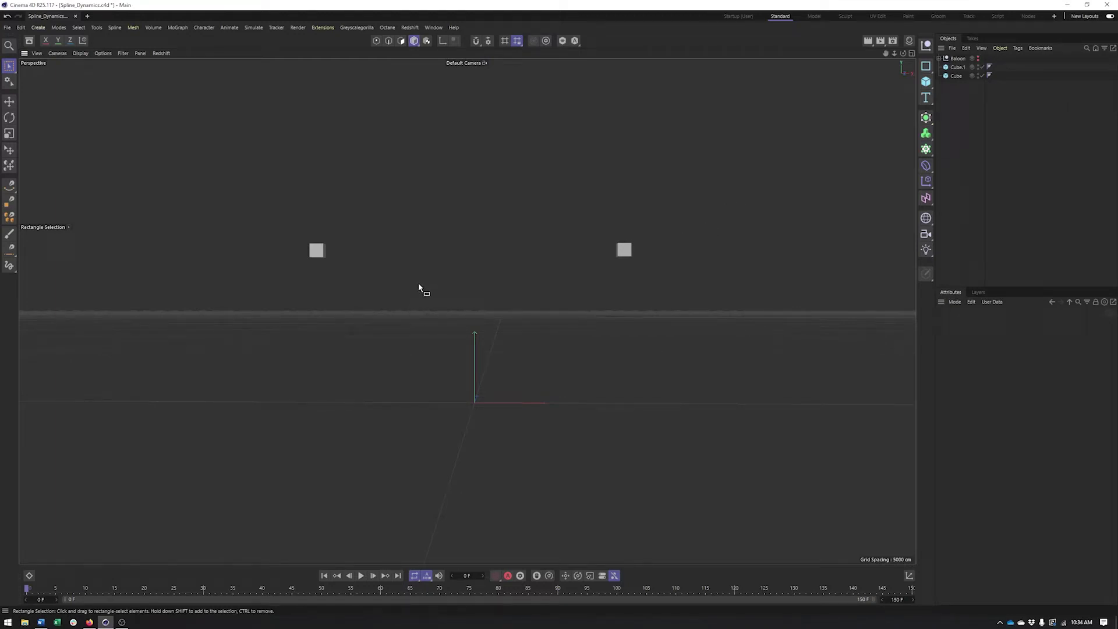
# Preview the balloon rising in playback, then hide it again and clear the cube selection
pyautogui.keyDown('alt'); pyautogui.moveTo(482, 262); pyautogui.dragTo(479, 266); pyautogui.keyUp('alt')
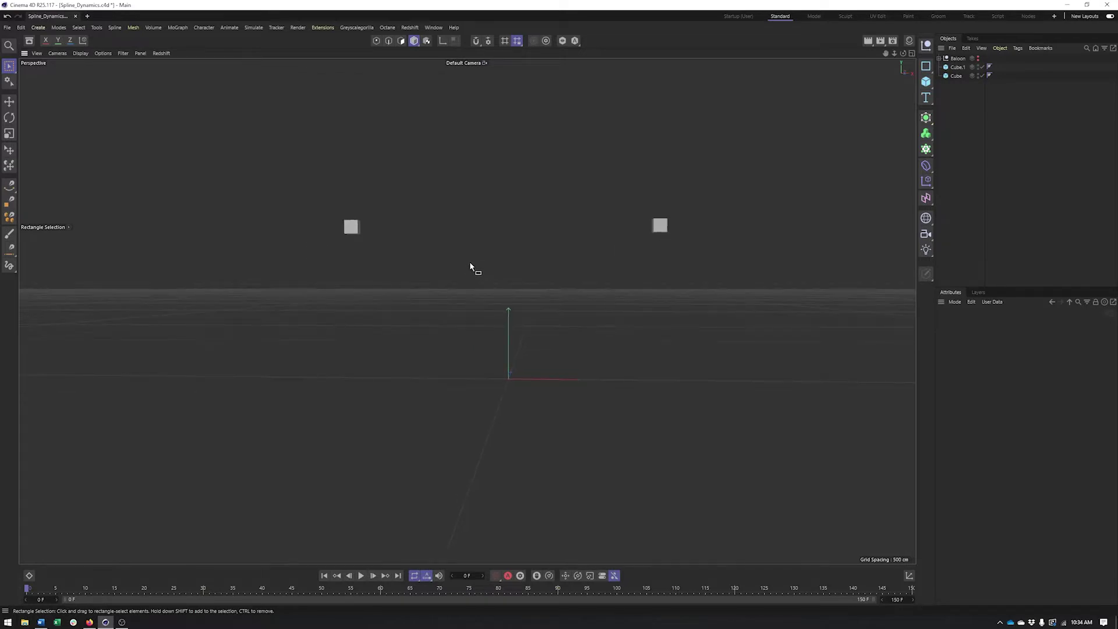
pyautogui.click(978, 59)
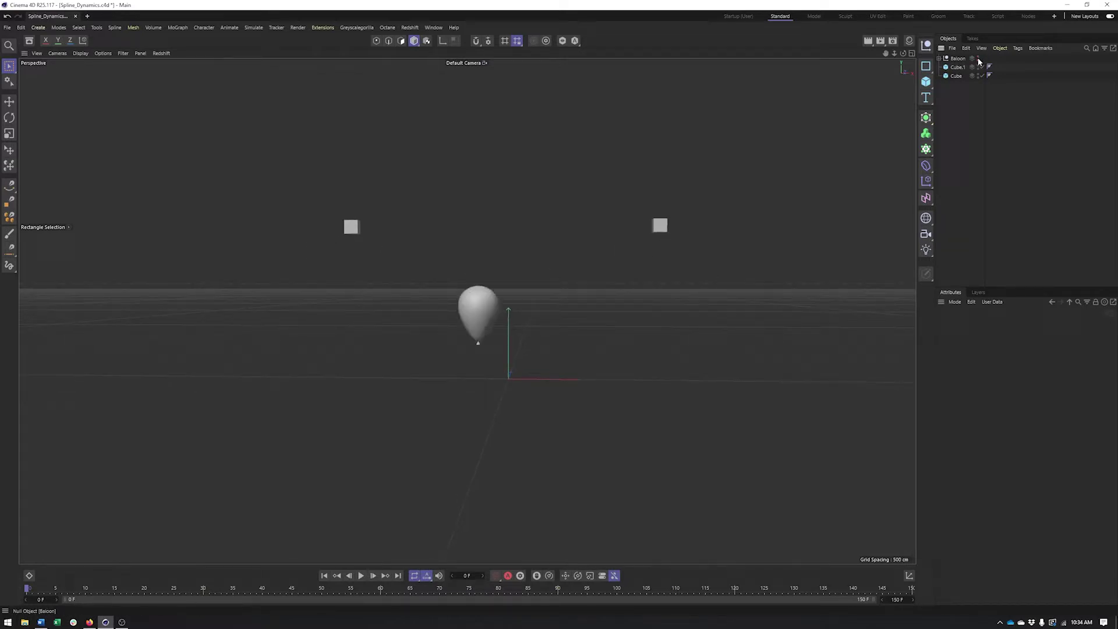
pyautogui.click(362, 575)
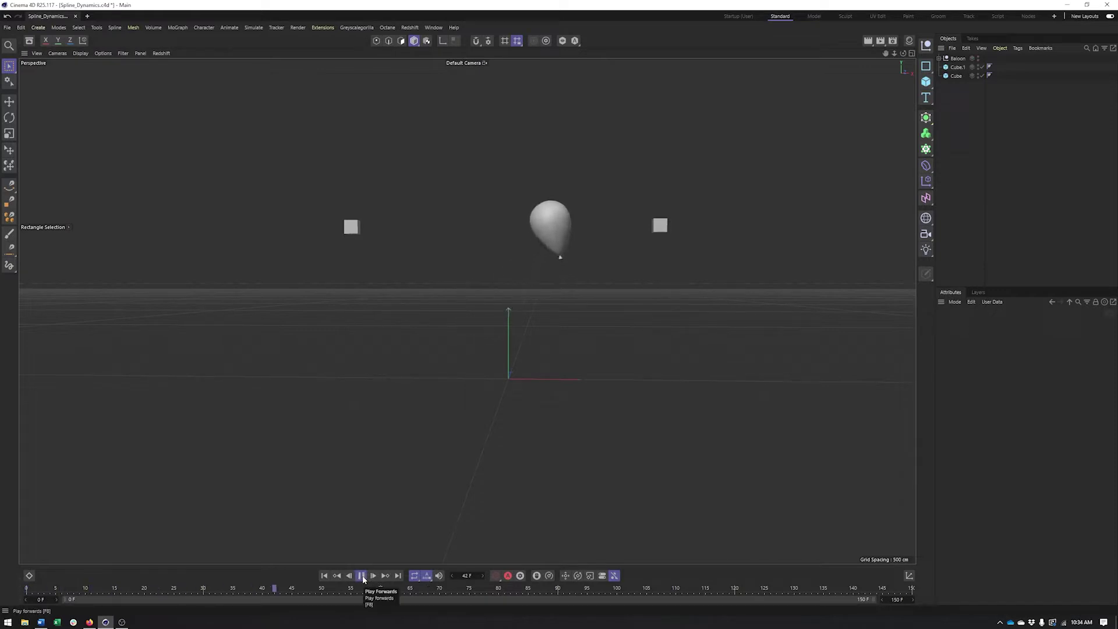
pyautogui.click(361, 576)
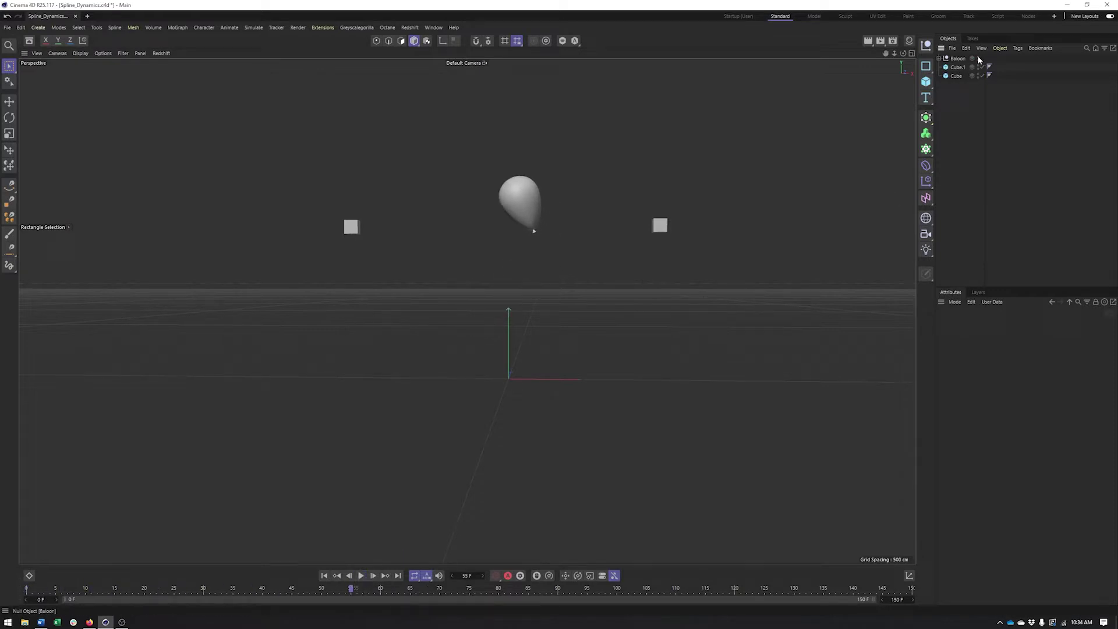
pyautogui.click(977, 59)
pyautogui.click(349, 231)
pyautogui.keyDown('alt'); pyautogui.moveTo(562, 242); pyautogui.dragTo(461, 379, button='middle'); pyautogui.keyUp('alt')
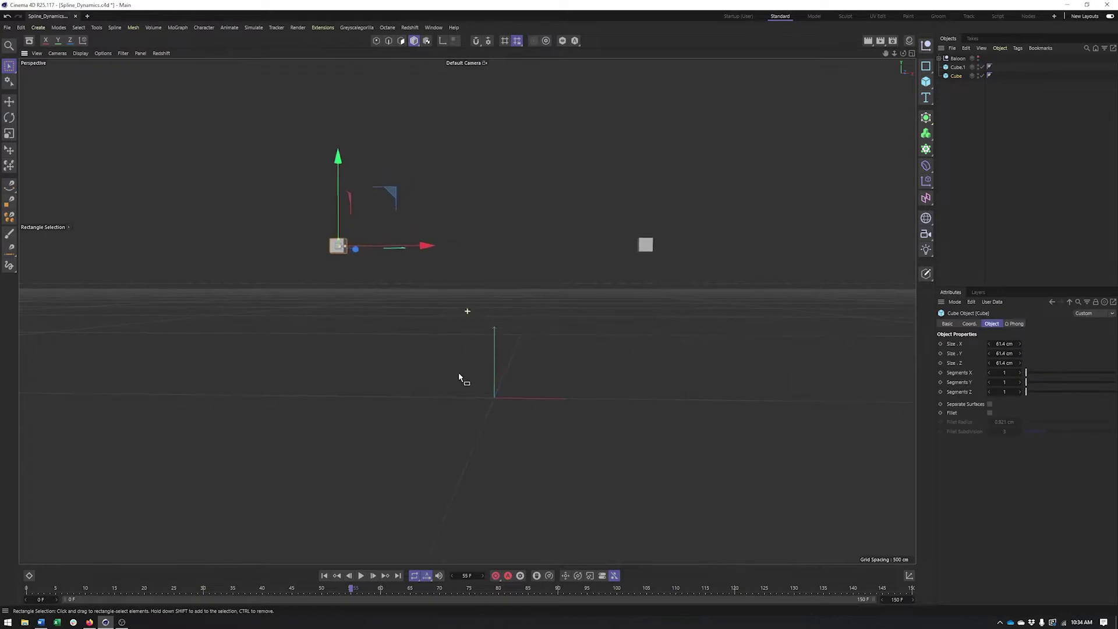
pyautogui.click(680, 240)
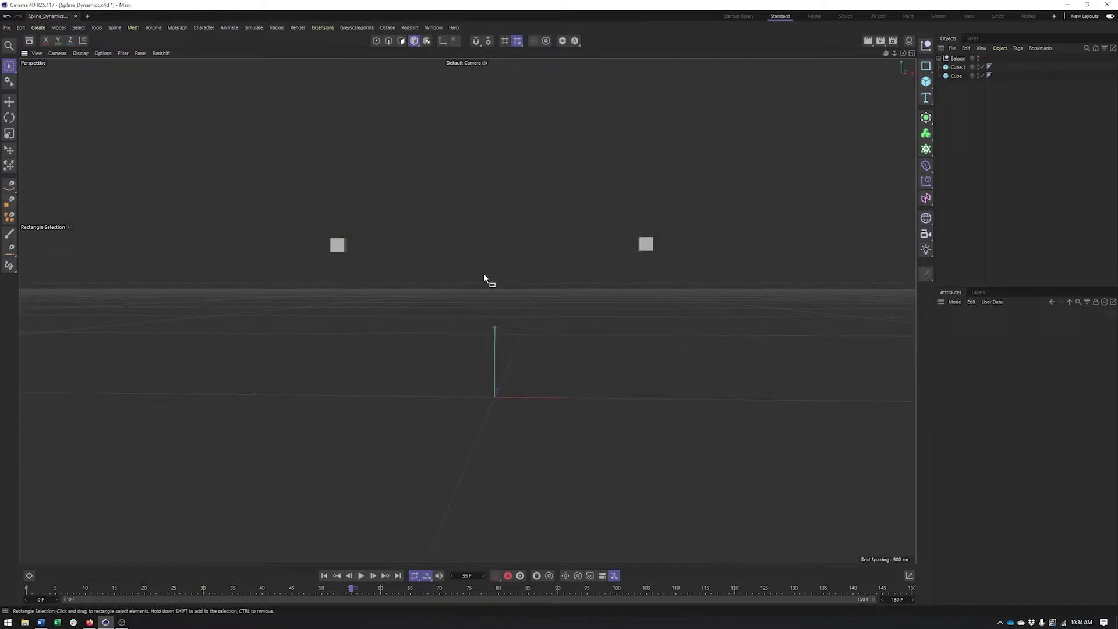
# In Front view, draw a two-point spline from the left cube to the right cube
pyautogui.press('F3')
pyautogui.press('F4')
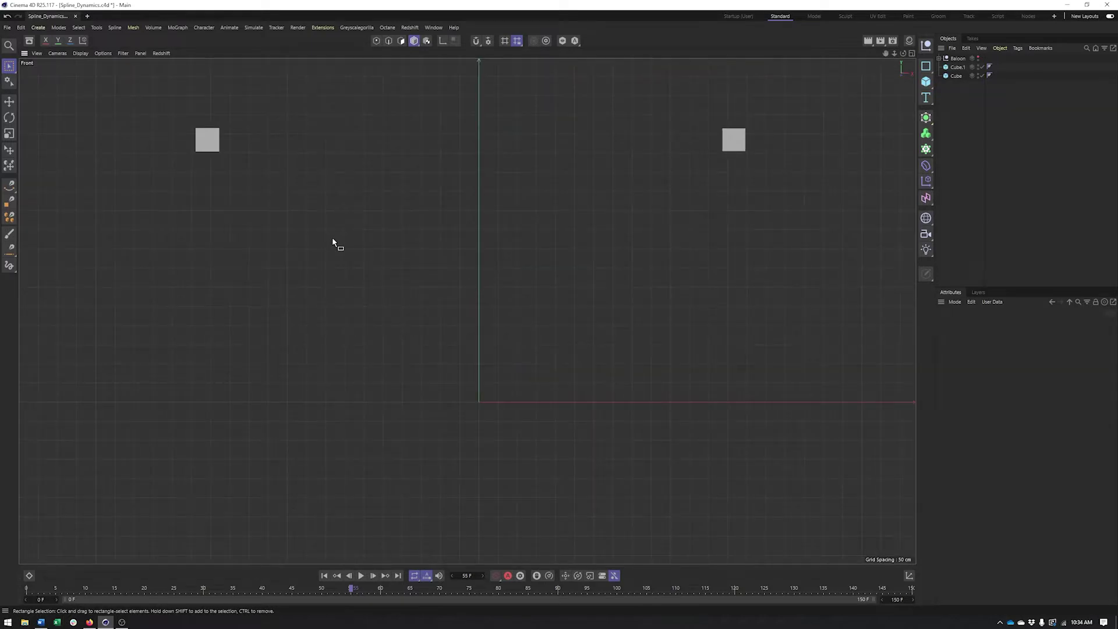
pyautogui.click(10, 187)
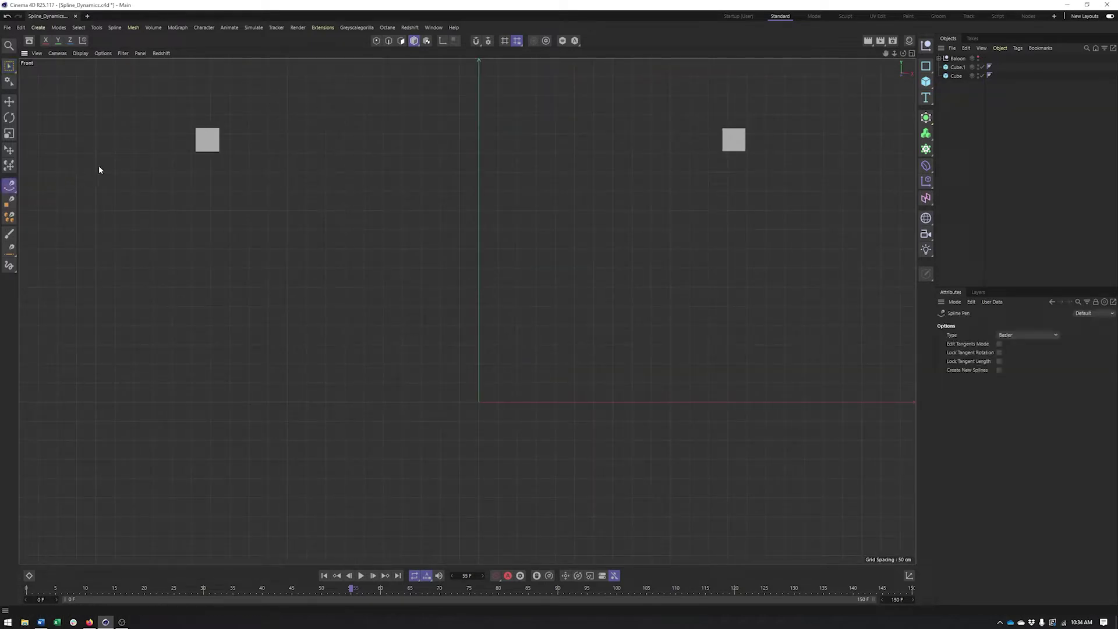
pyautogui.click(207, 139)
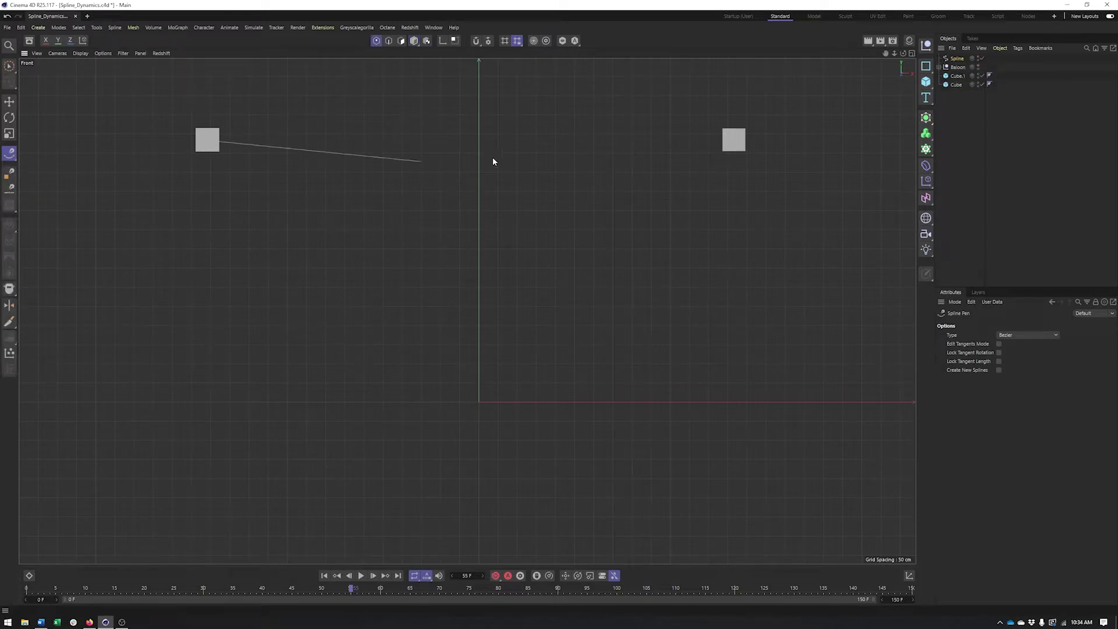
pyautogui.click(733, 139)
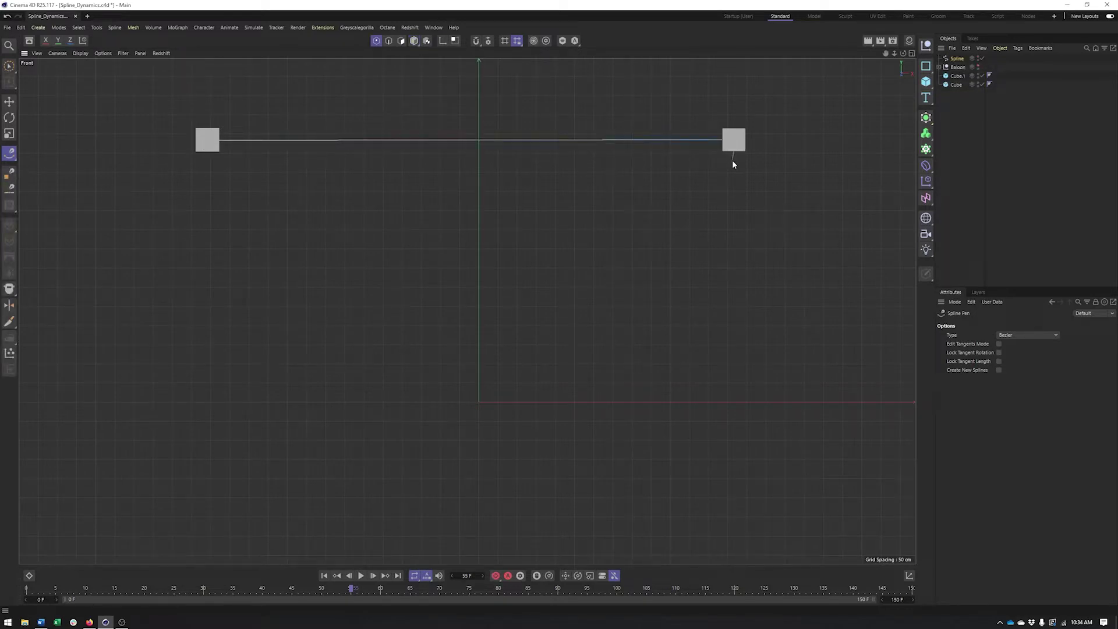
pyautogui.press('Escape')
pyautogui.press('F1')
pyautogui.keyDown('alt'); pyautogui.moveTo(575, 231); pyautogui.dragTo(724, 77); pyautogui.keyUp('alt')
pyautogui.scroll(5, 585, 137)
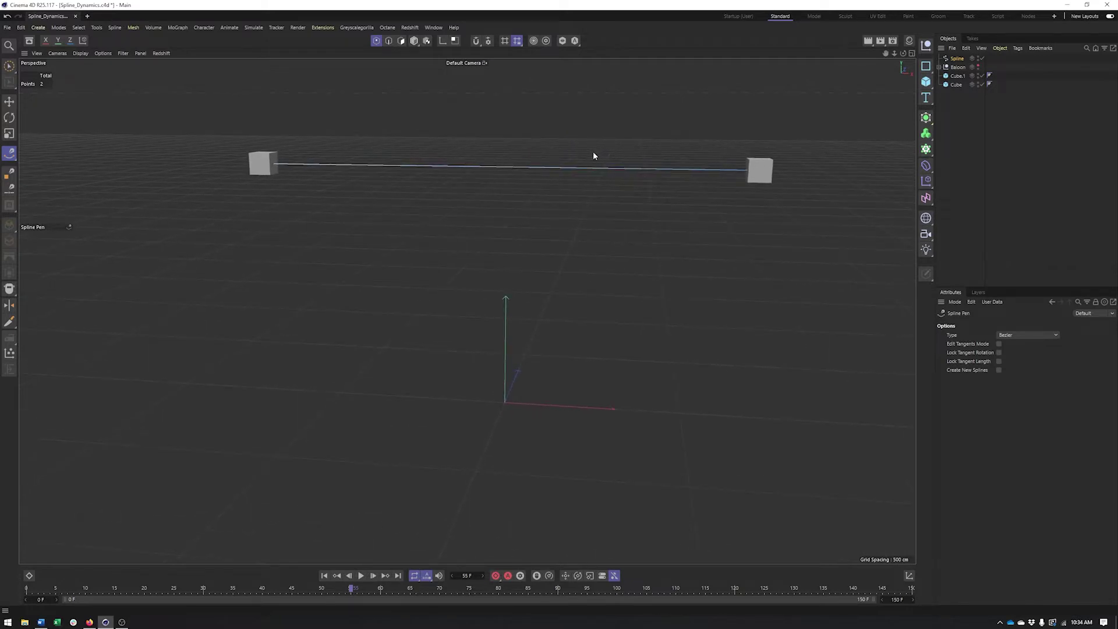
# Hide Cube and Cube.1, then select the spline in Points mode
pyautogui.click(956, 59)
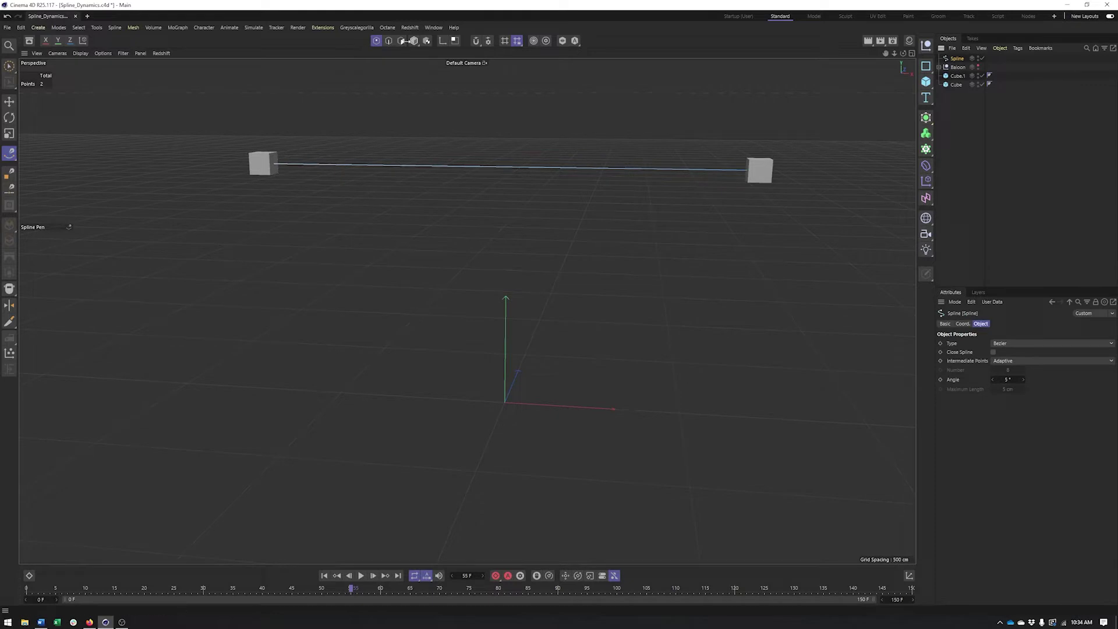
pyautogui.click(413, 40)
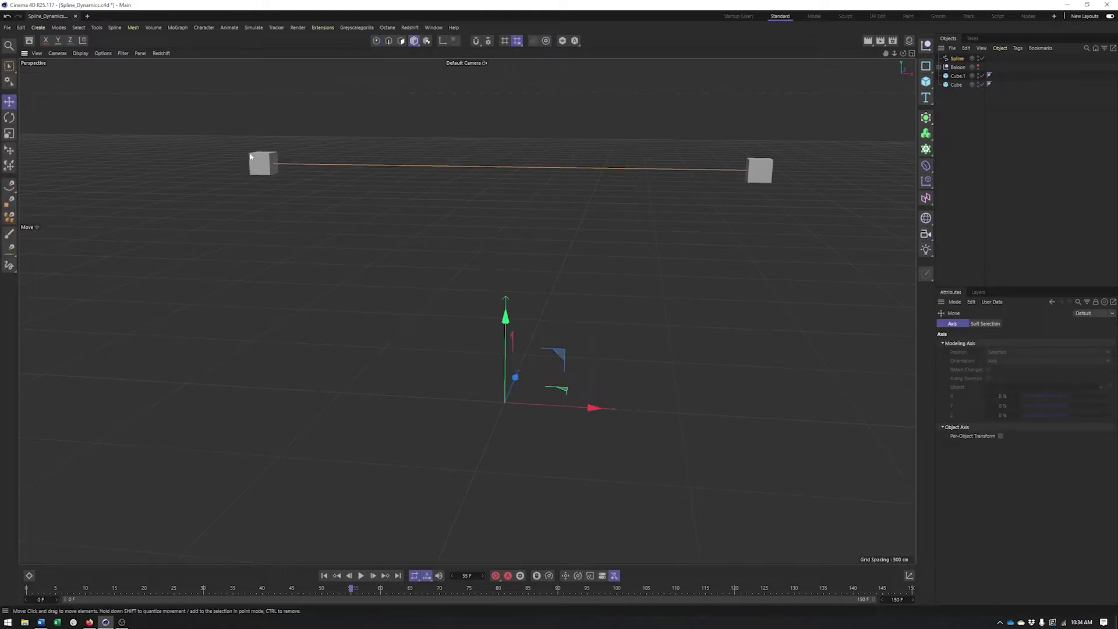
pyautogui.click(909, 575)
pyautogui.click(908, 575)
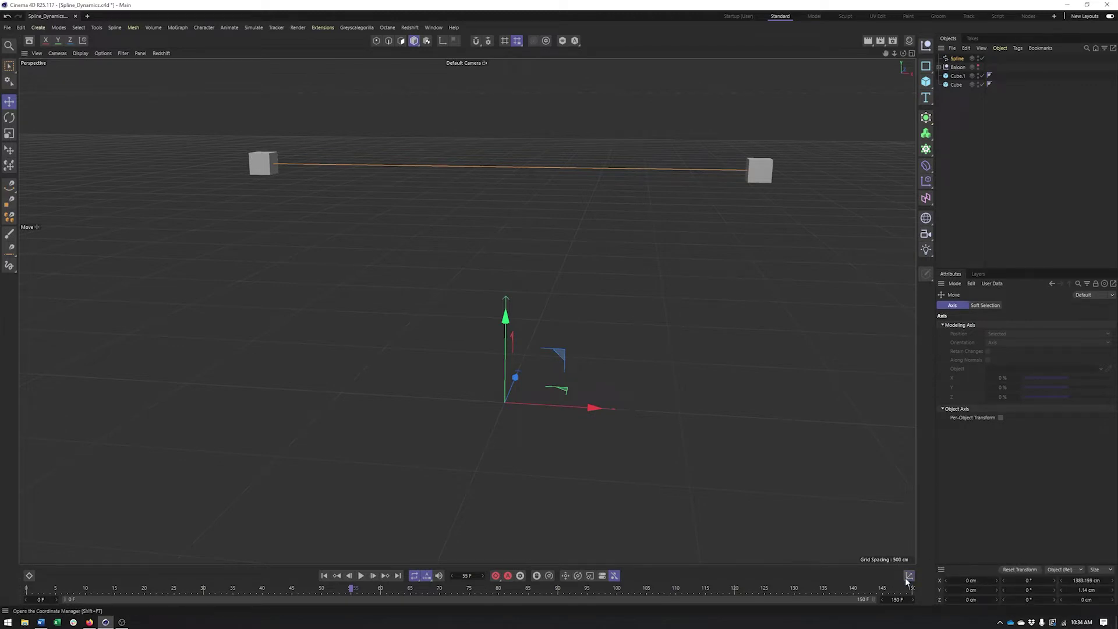
pyautogui.click(978, 75)
pyautogui.click(977, 84)
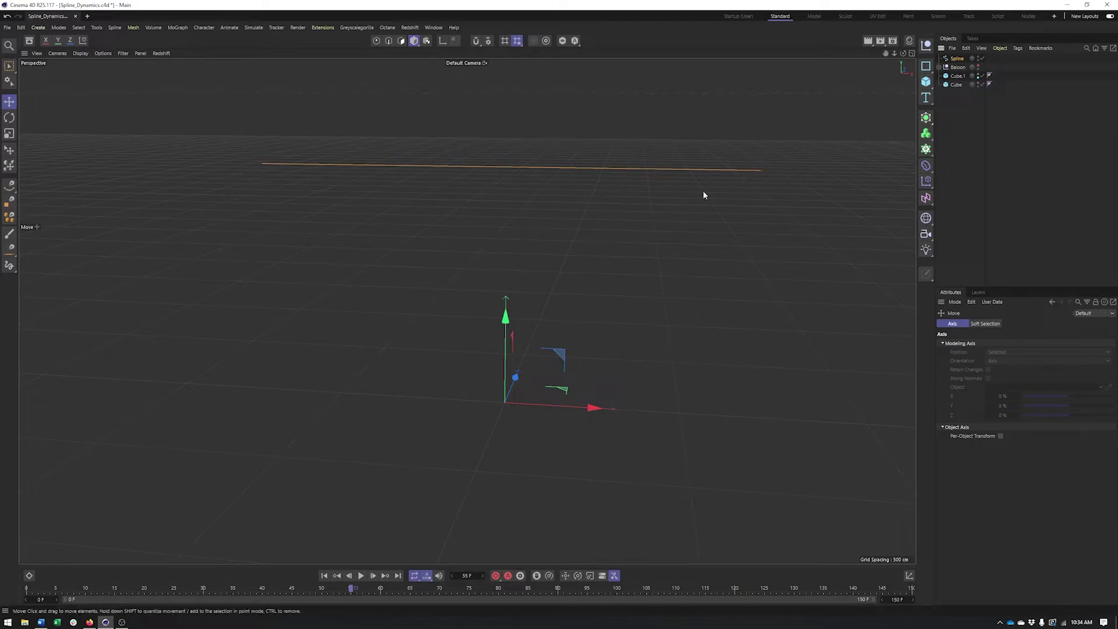
pyautogui.click(955, 59)
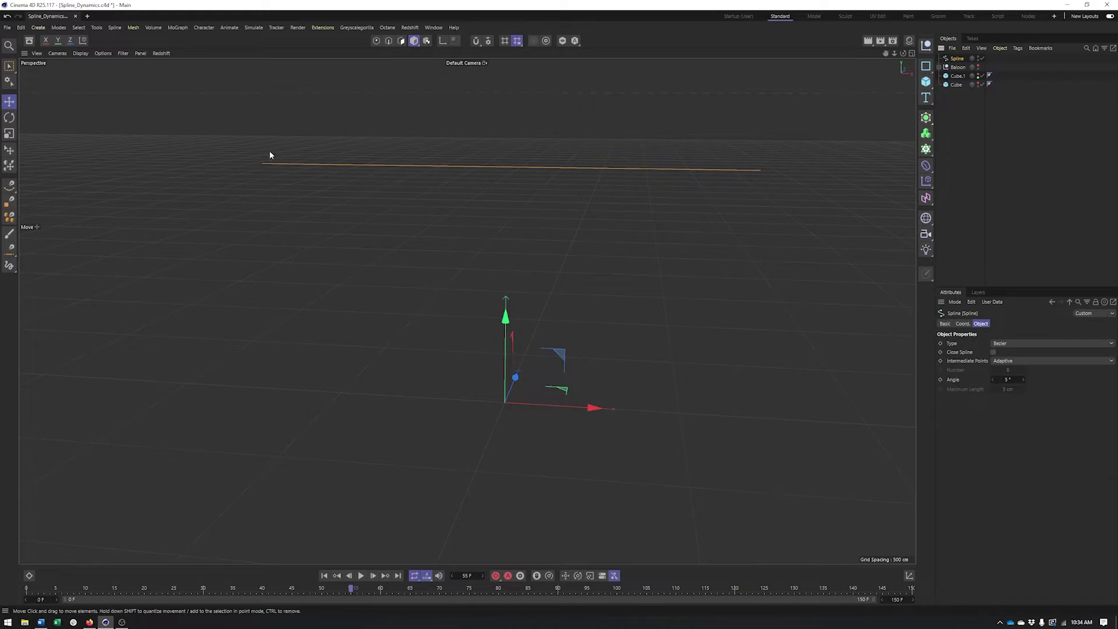
pyautogui.click(376, 41)
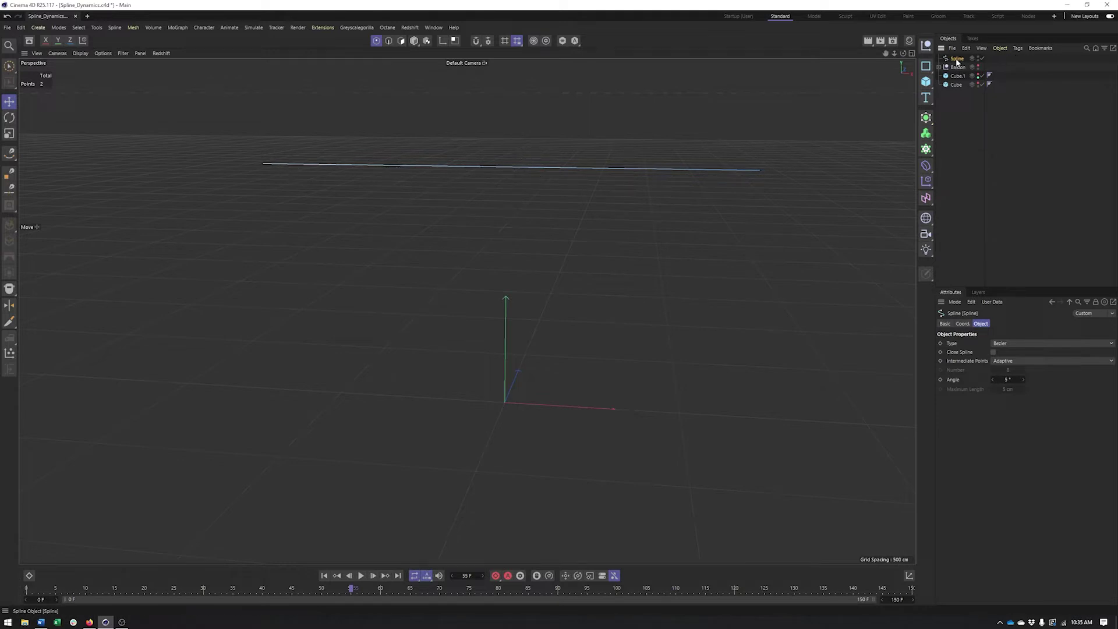
# Set the spline's Intermediate Points to Uniform with 20 points and make an editable copy
pyautogui.click(1010, 361)
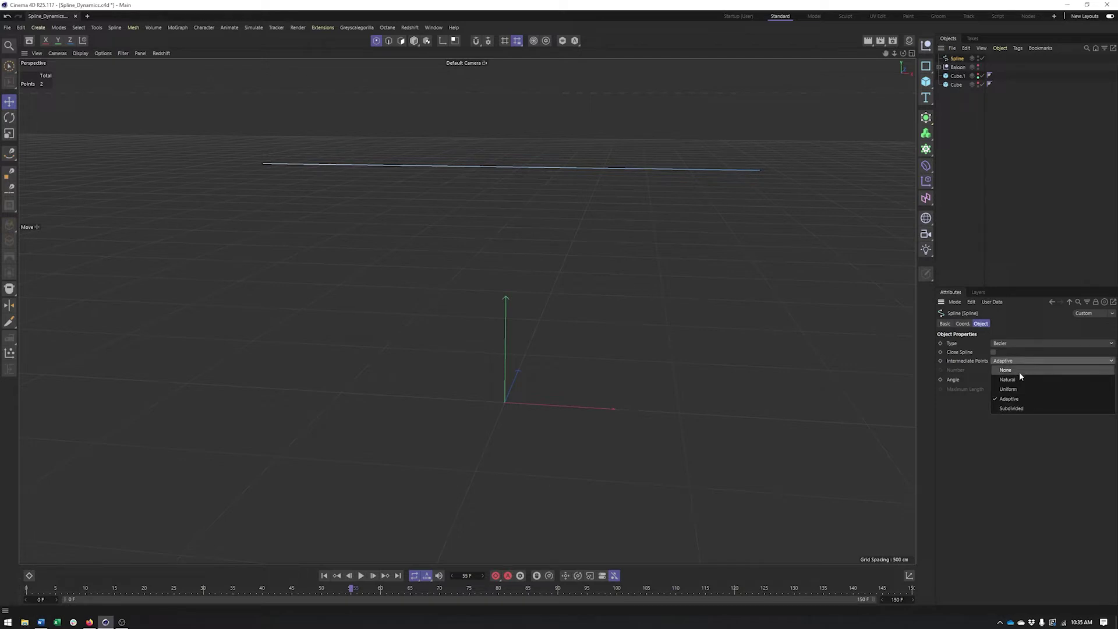
pyautogui.click(1018, 388)
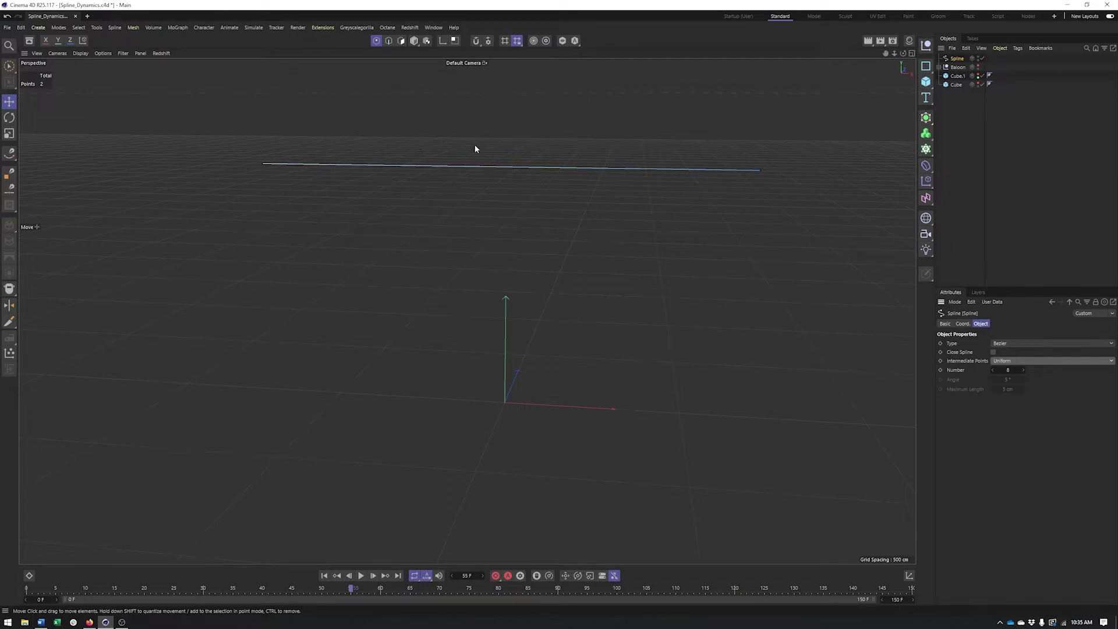
pyautogui.moveTo(1019, 371); pyautogui.dragTo(1025, 371)
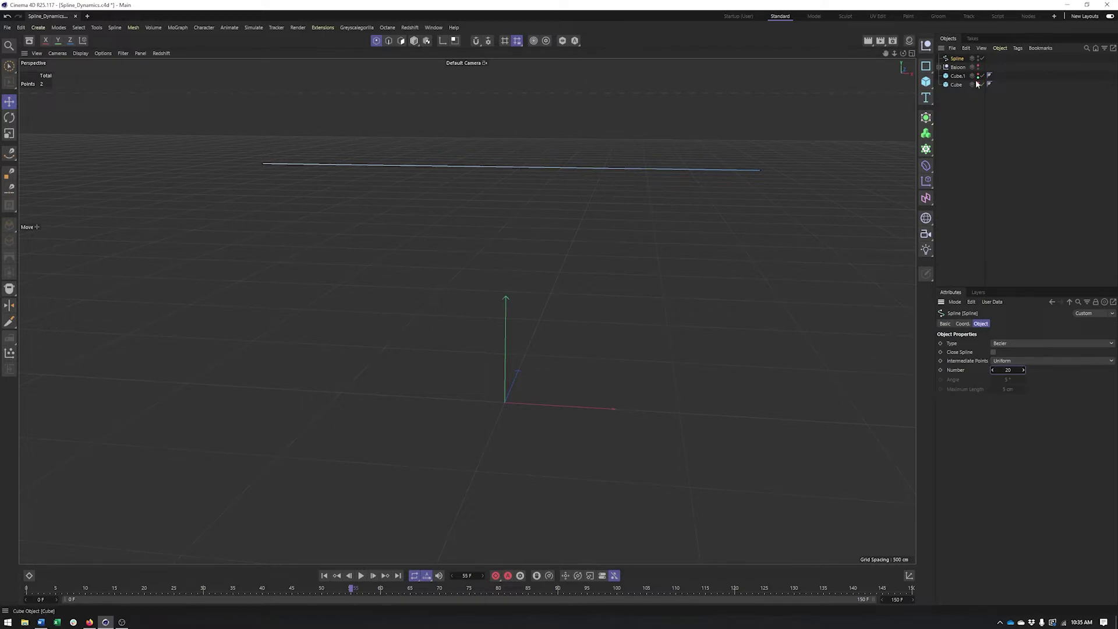
pyautogui.rightClick(952, 59)
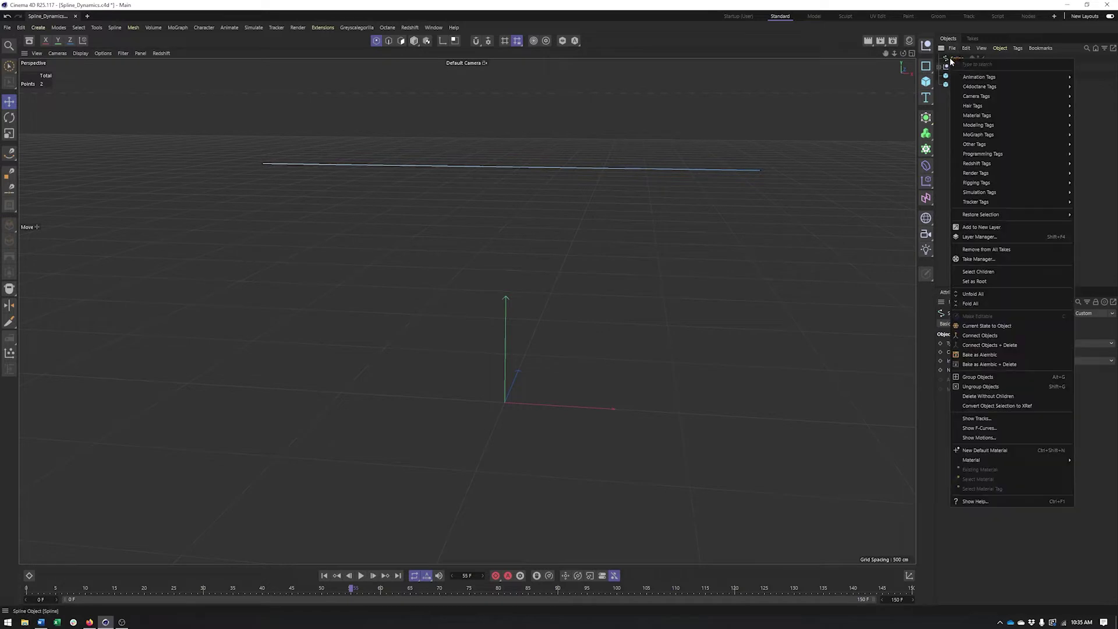
pyautogui.click(1023, 324)
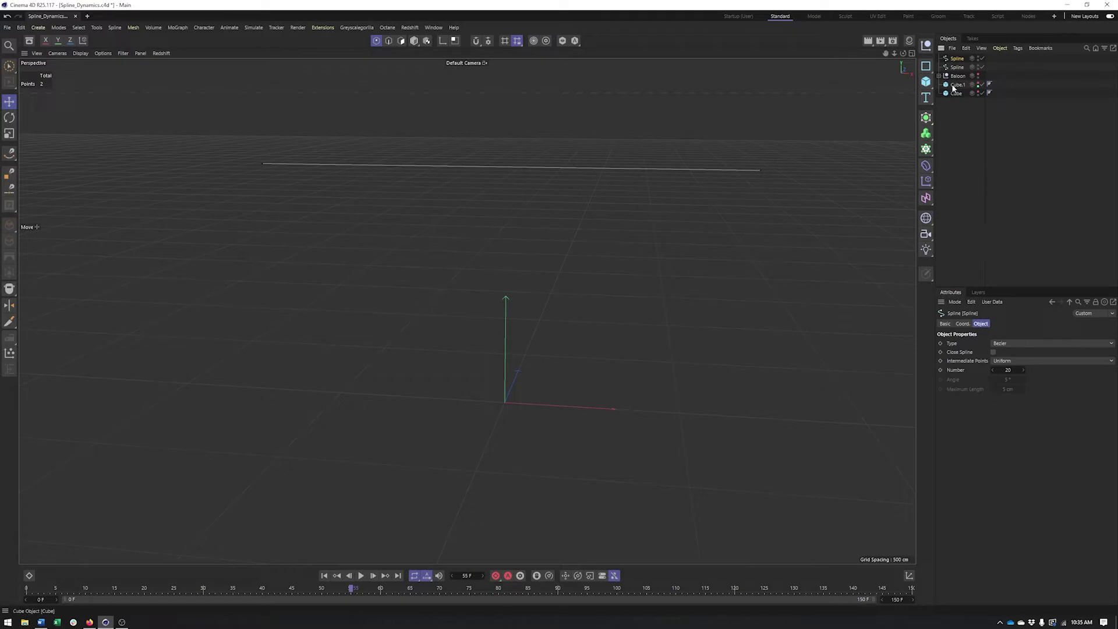
# Delete the original spline and add a Spline Dynamics tag to the 22-point spline
pyautogui.press('Delete')
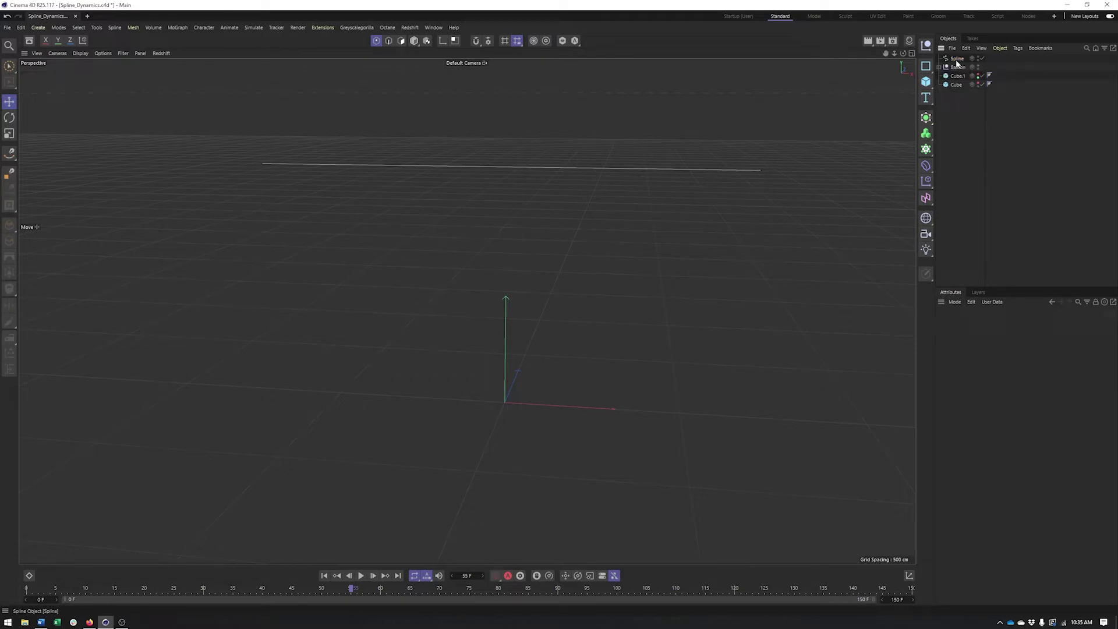
pyautogui.click(956, 60)
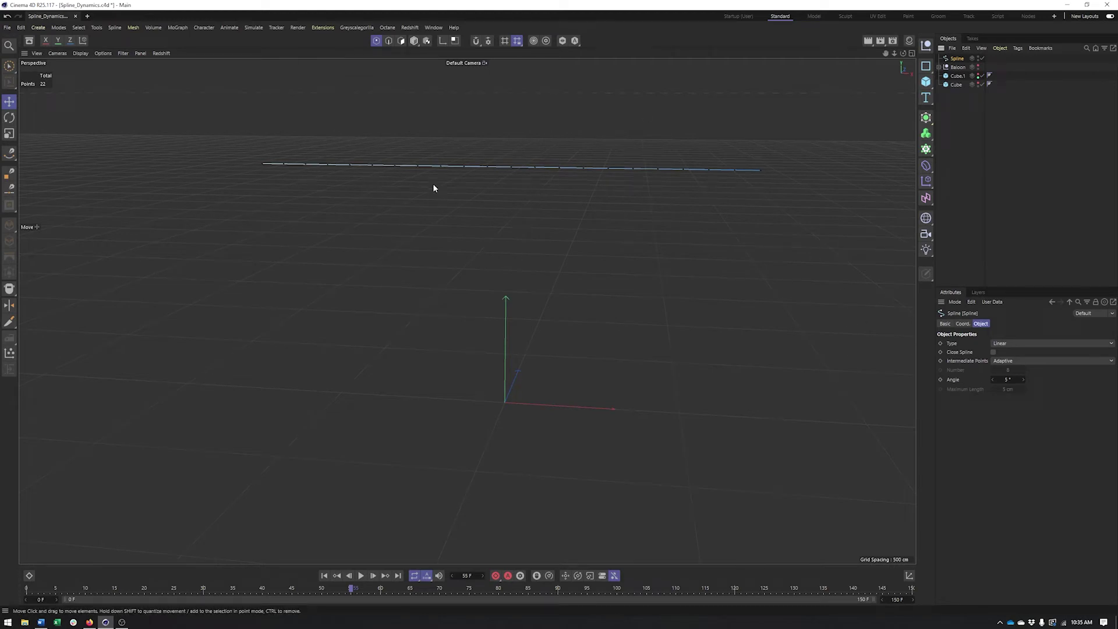
pyautogui.rightClick(954, 60)
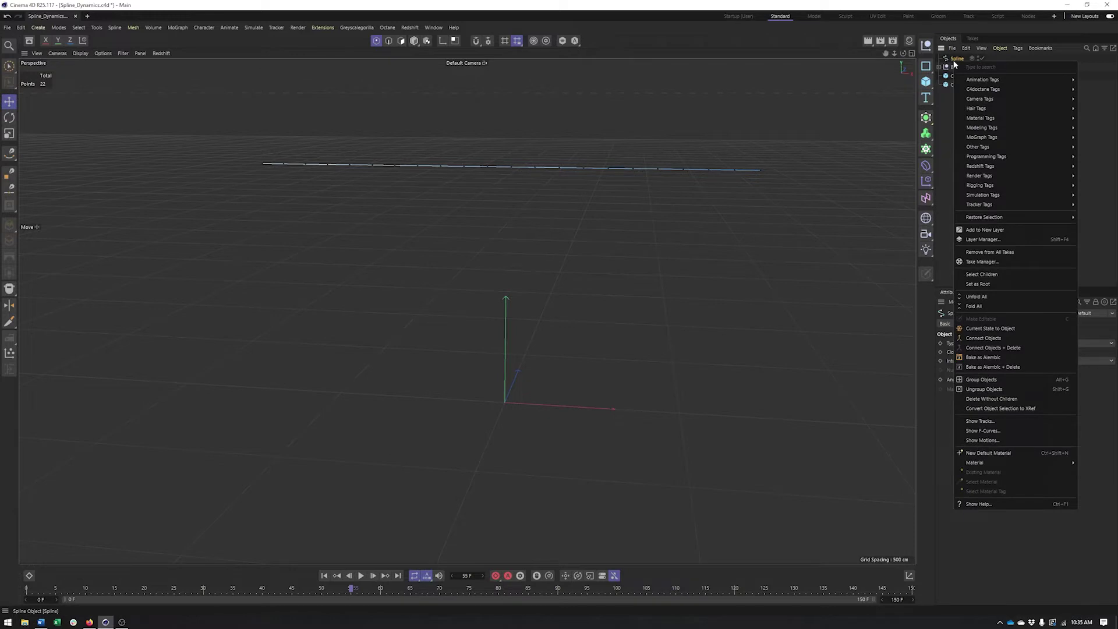
pyautogui.moveTo(997, 196)
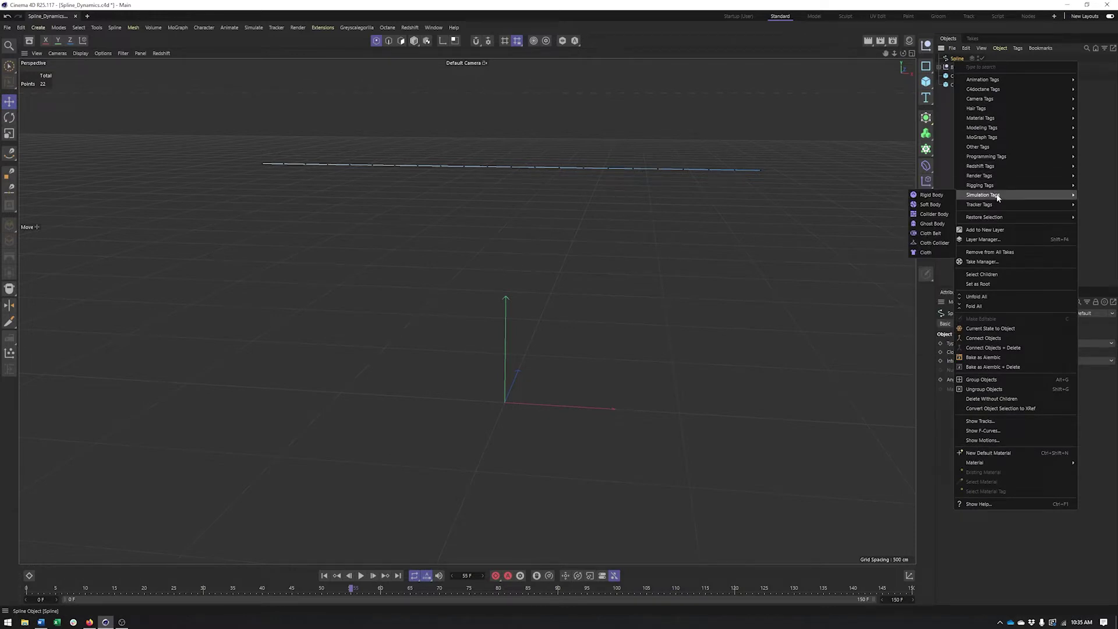
pyautogui.moveTo(996, 109)
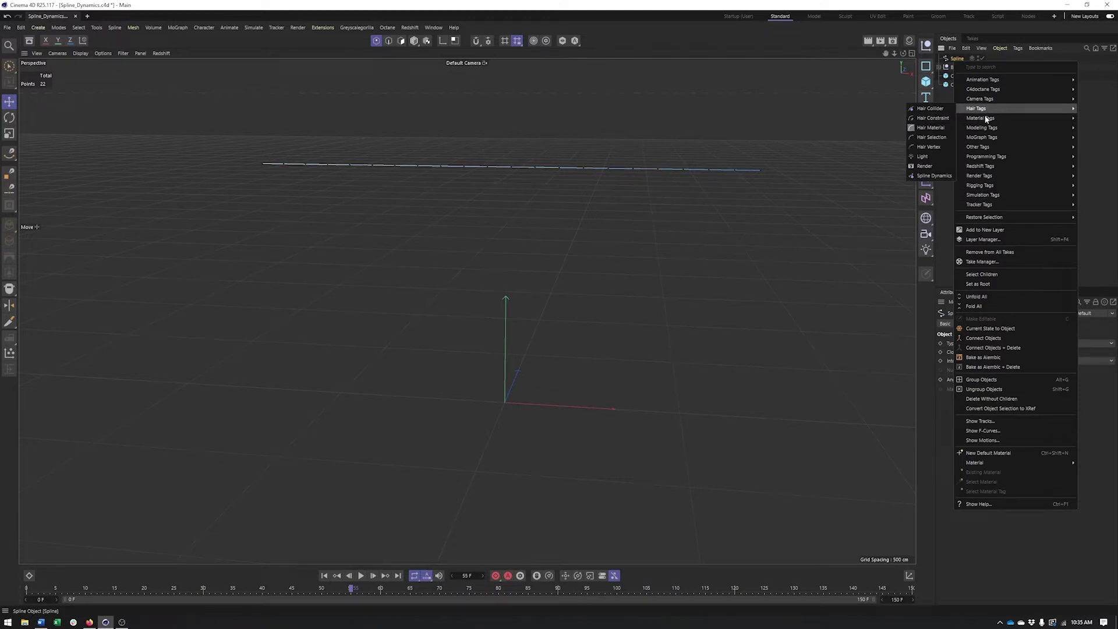
pyautogui.click(931, 176)
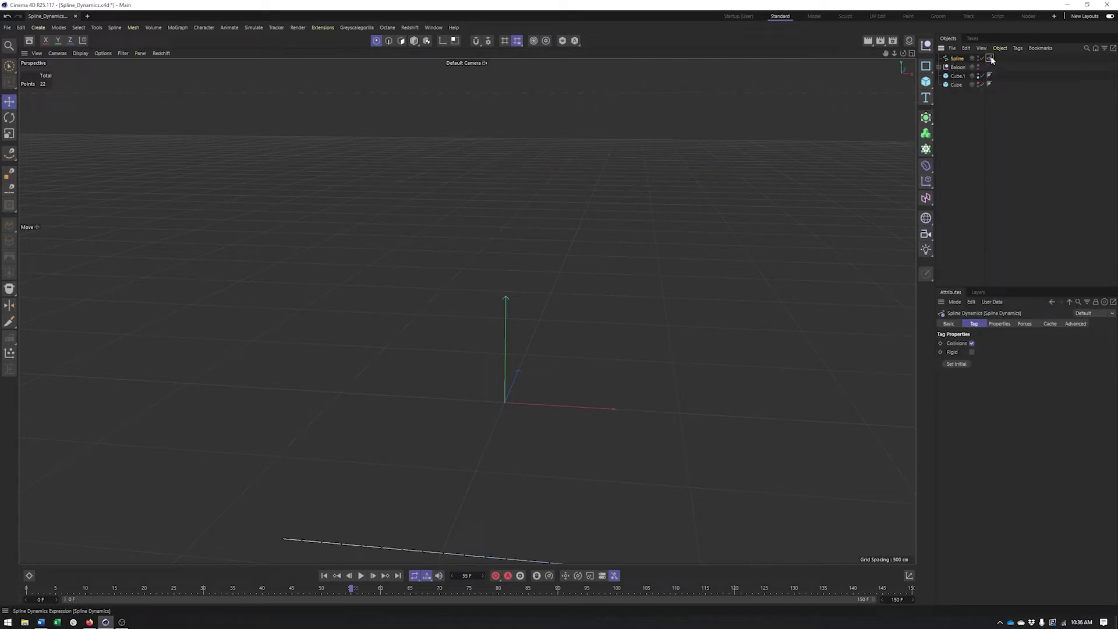
# Play the simulation from frame 0 to watch the spline fall, then show the tag's Properties
pyautogui.click(414, 42)
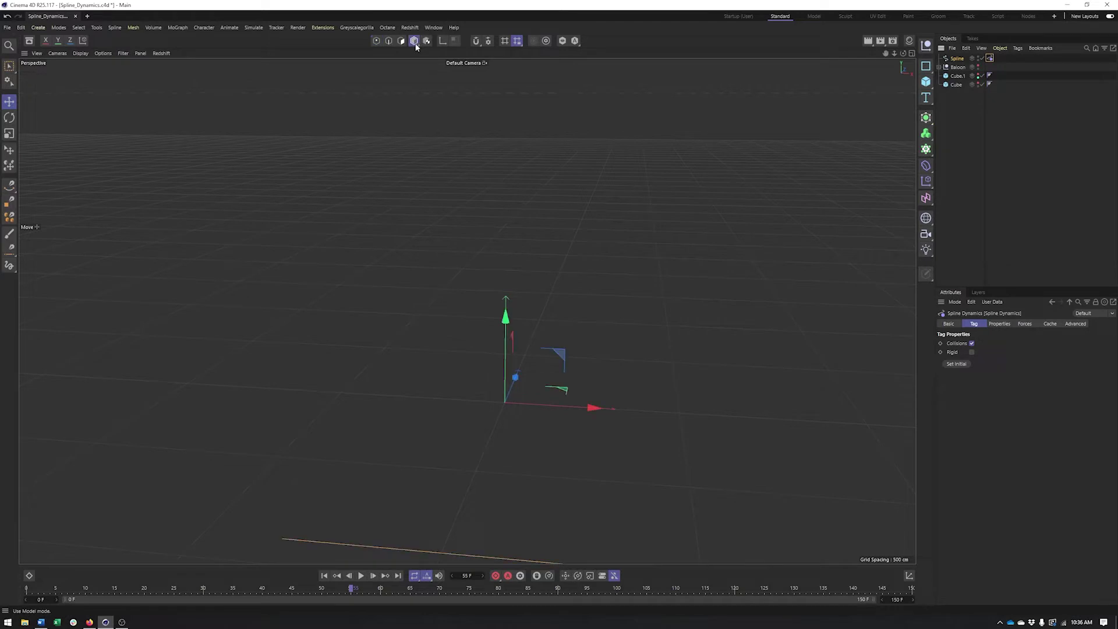
pyautogui.keyDown('alt'); pyautogui.moveTo(526, 353); pyautogui.dragTo(521, 323, button='middle'); pyautogui.keyUp('alt')
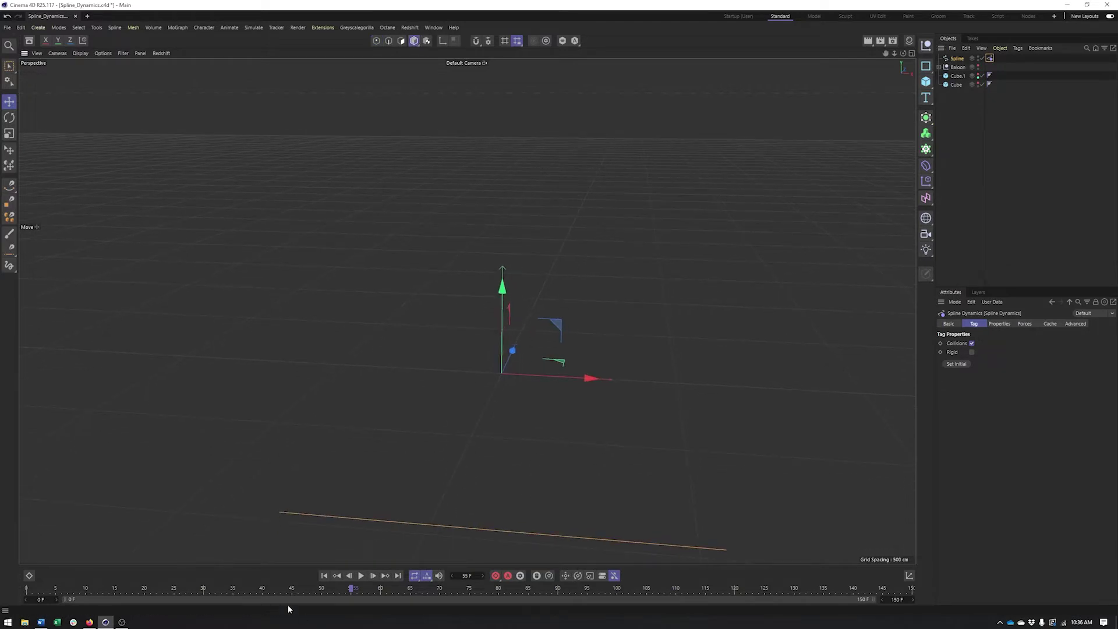
pyautogui.click(325, 575)
pyautogui.keyDown('alt'); pyautogui.moveTo(592, 255); pyautogui.dragTo(578, 485, button='middle'); pyautogui.keyUp('alt')
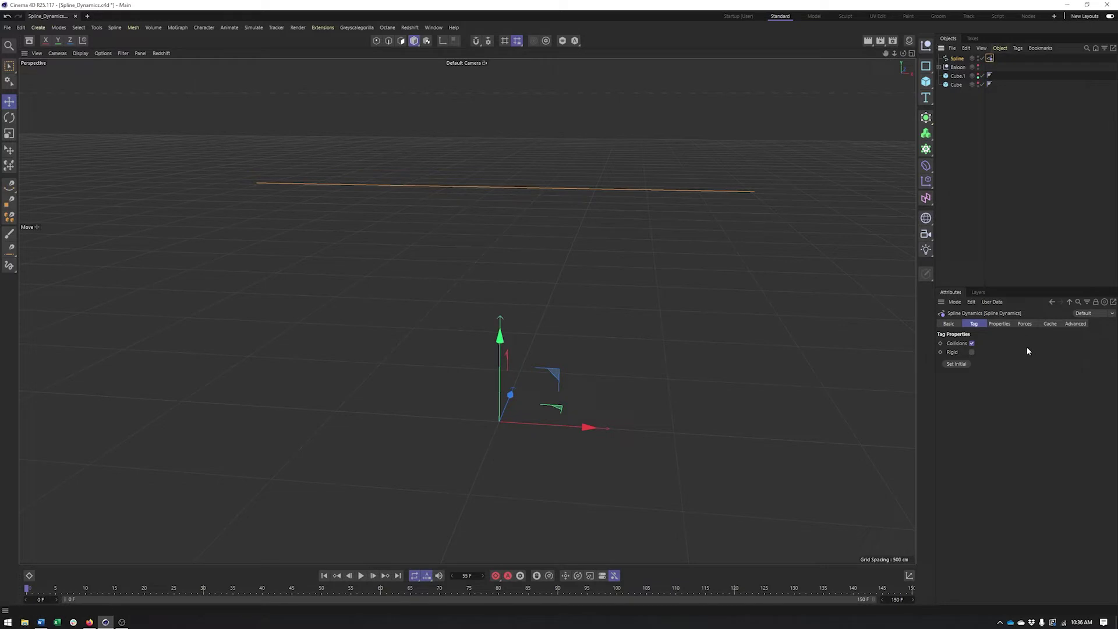
pyautogui.click(361, 575)
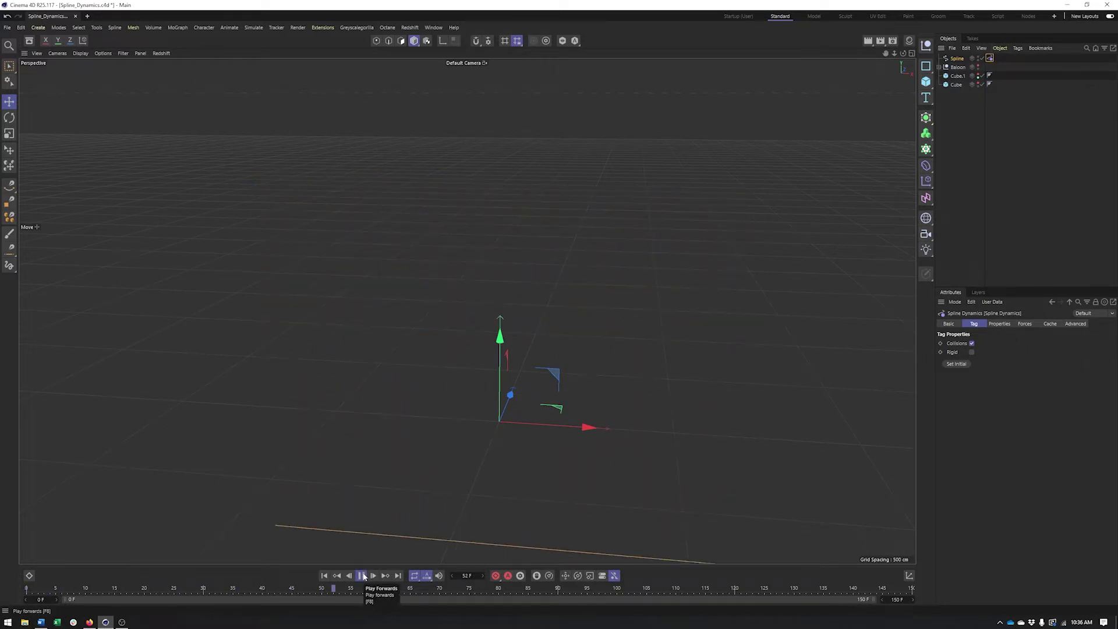
pyautogui.click(361, 576)
pyautogui.click(323, 576)
pyautogui.click(1004, 323)
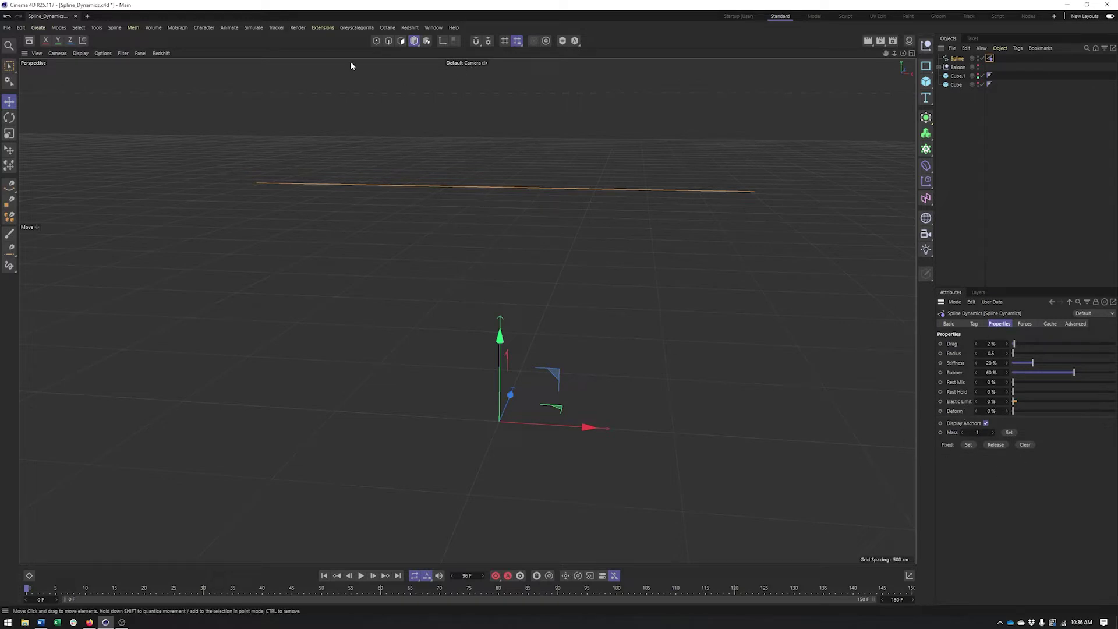
# Fix the spline's first and last points in place and play to watch it sag
pyautogui.click(376, 41)
pyautogui.click(256, 185)
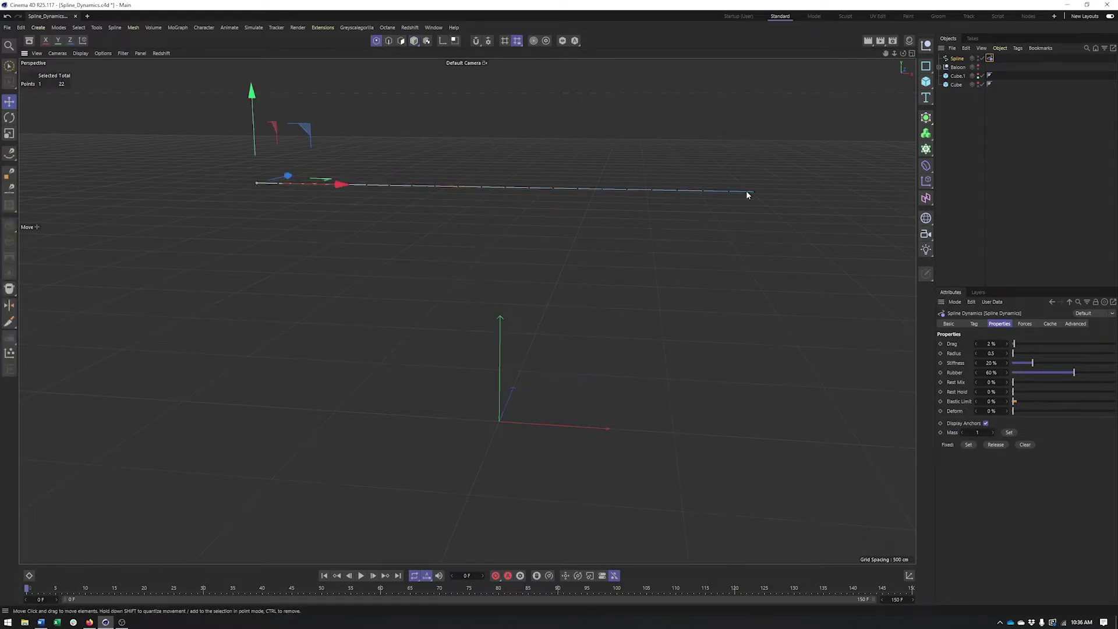
pyautogui.keyDown('shift'); pyautogui.click(755, 192); pyautogui.keyUp('shift')
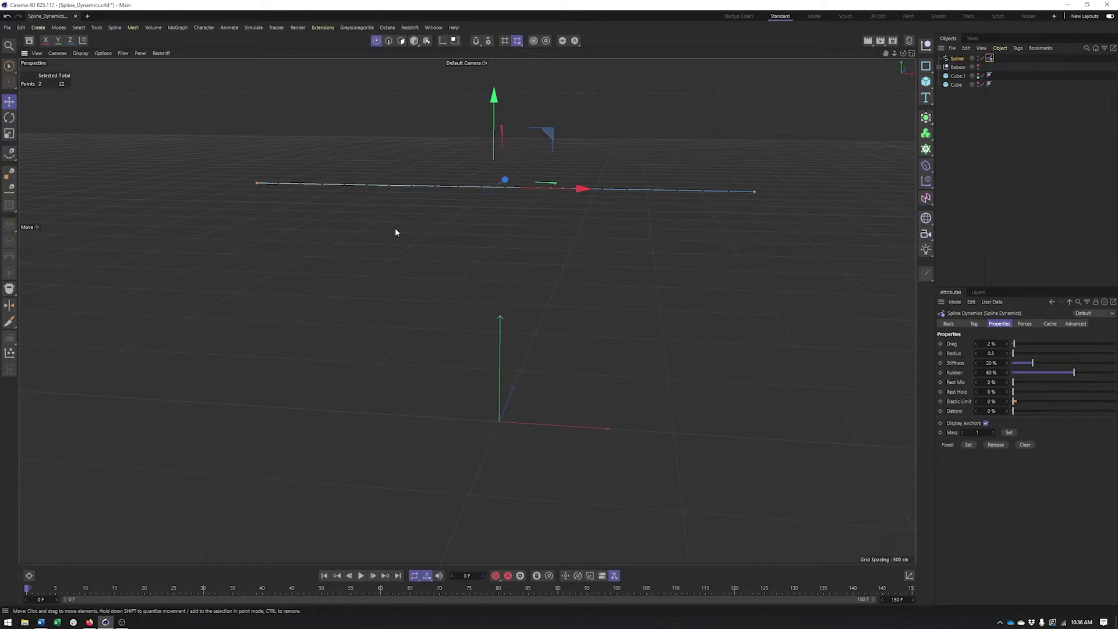
pyautogui.click(969, 444)
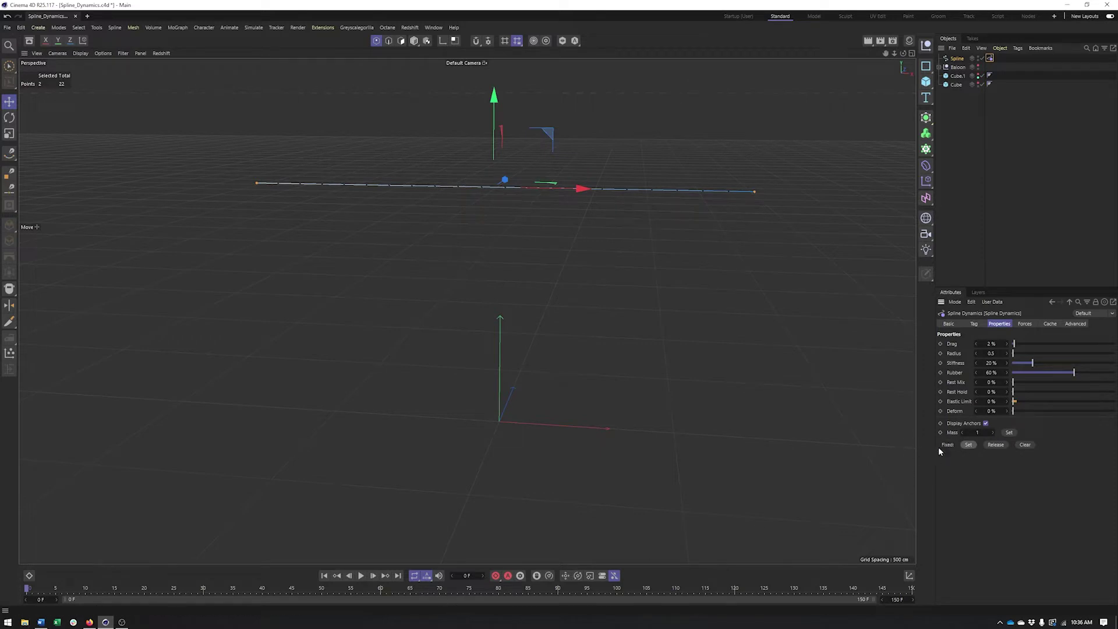
pyautogui.click(360, 575)
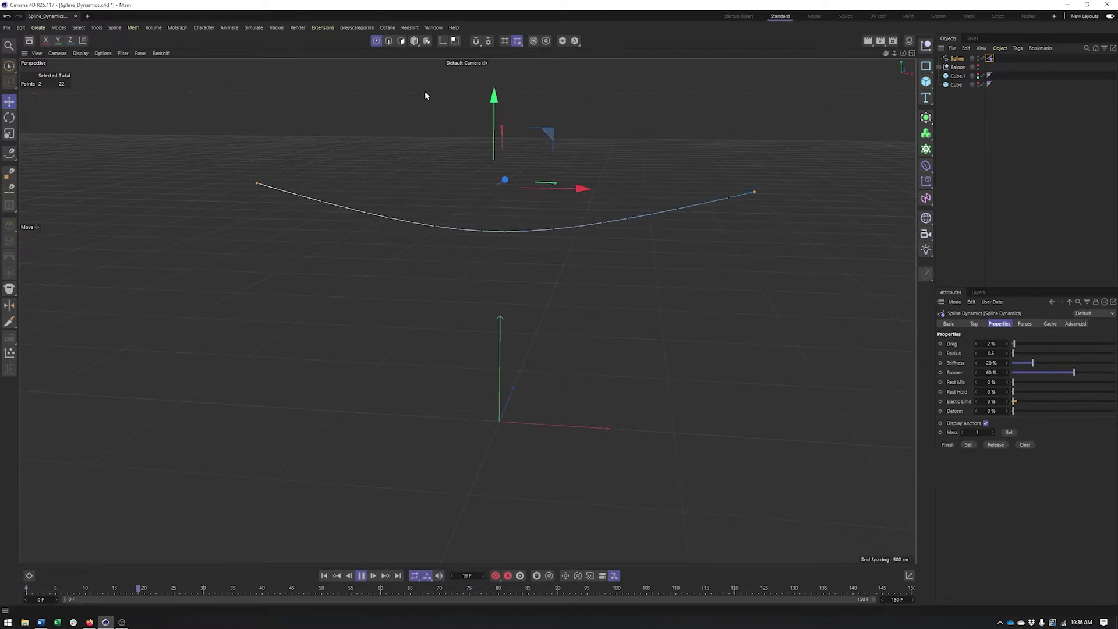
pyautogui.click(414, 40)
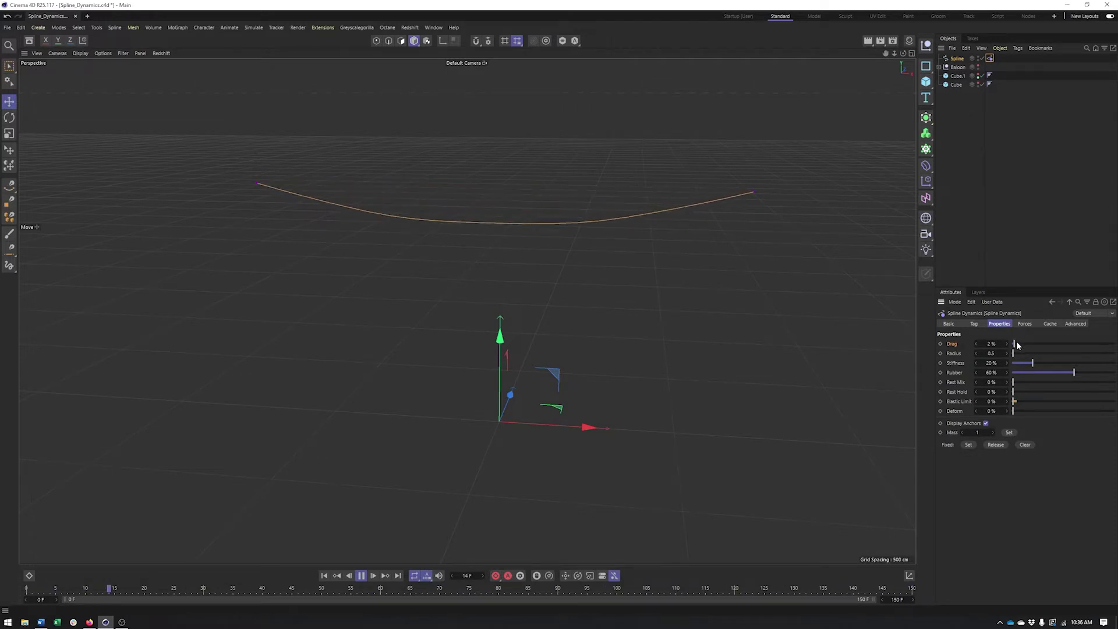
pyautogui.moveTo(1018, 345); pyautogui.dragTo(1023, 345)
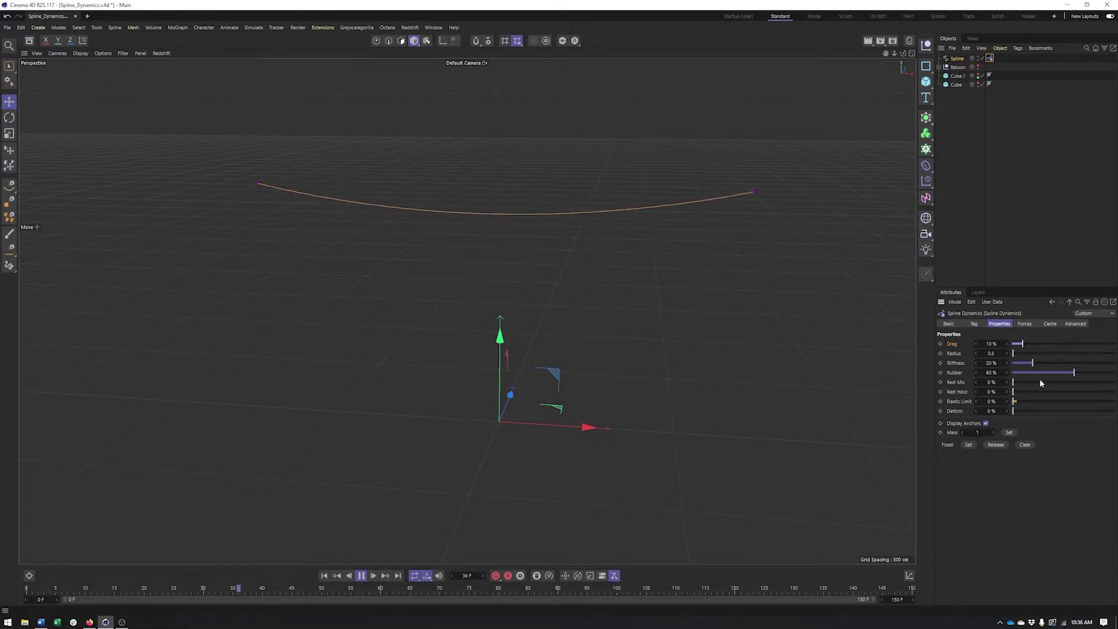
pyautogui.click(361, 575)
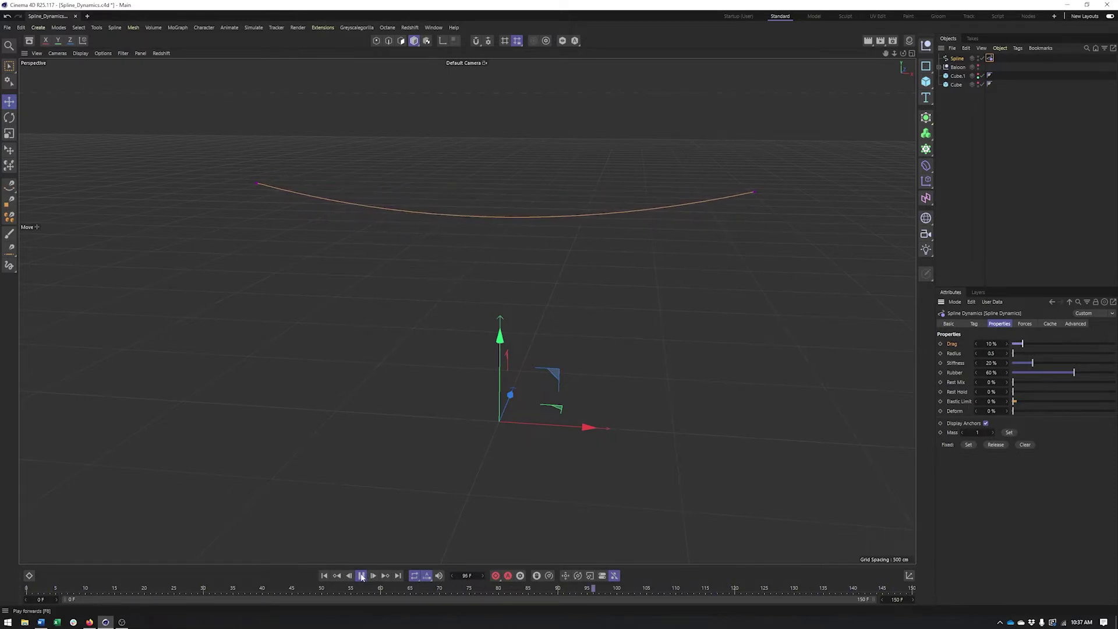
pyautogui.click(324, 575)
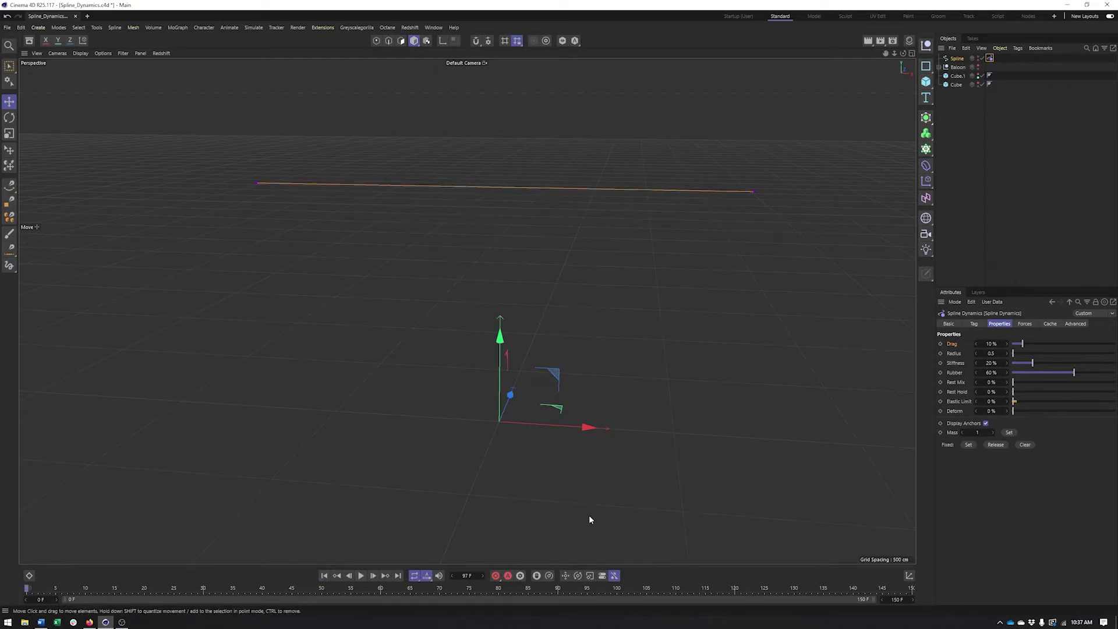
pyautogui.click(361, 575)
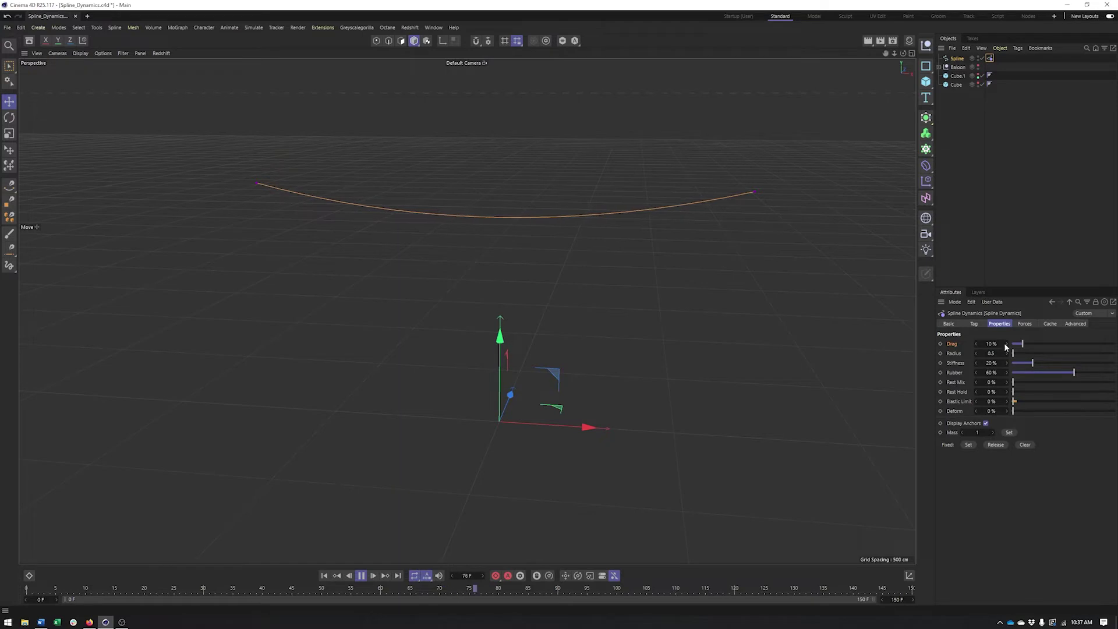
pyautogui.hotkey('ctrl', 'z')
pyautogui.click(324, 576)
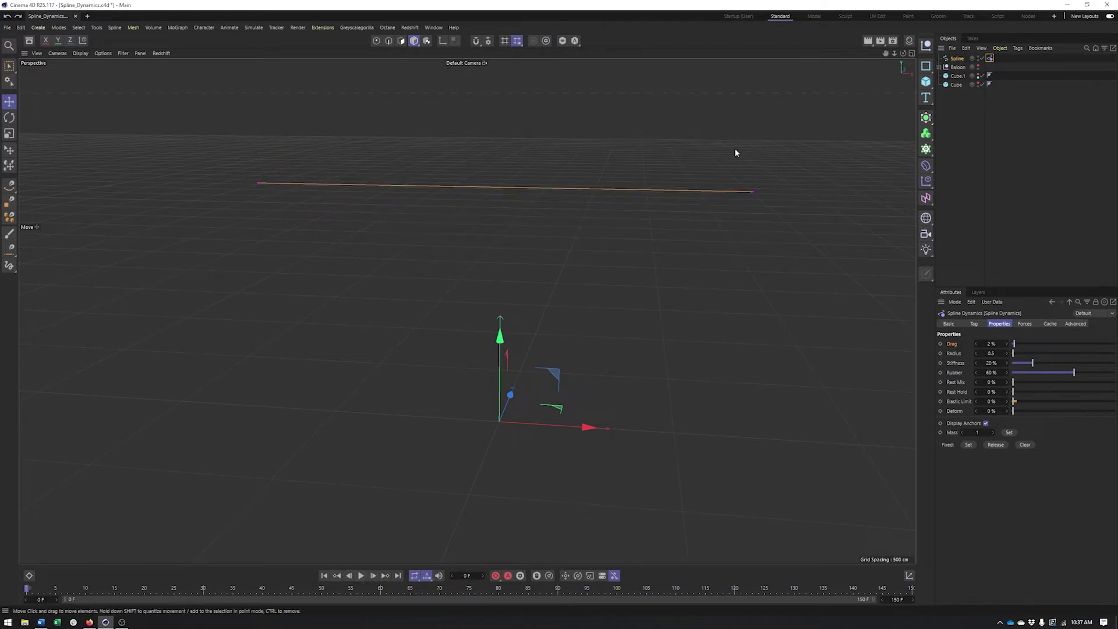
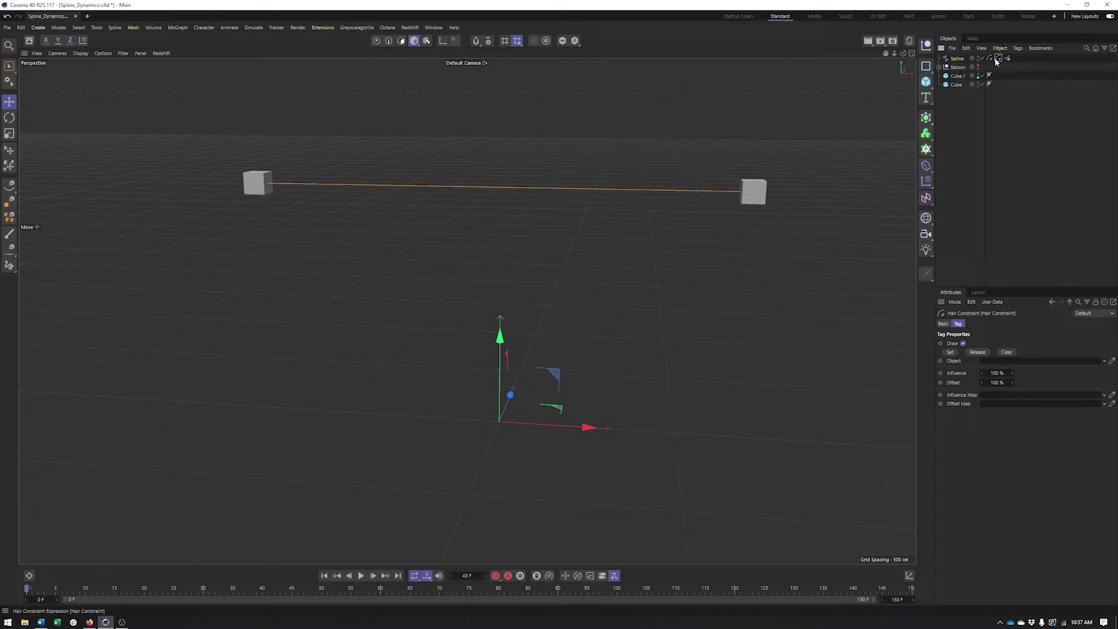
# Link the left Cube as the Hair Constraint tag's Object
pyautogui.click(1000, 60)
pyautogui.click(956, 84)
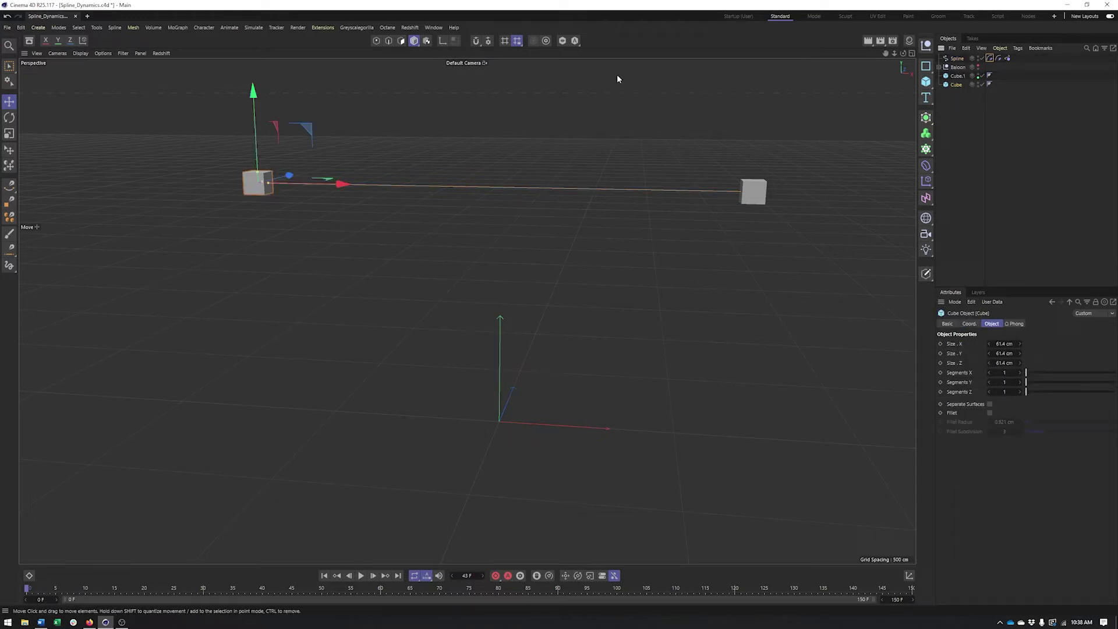
pyautogui.click(989, 59)
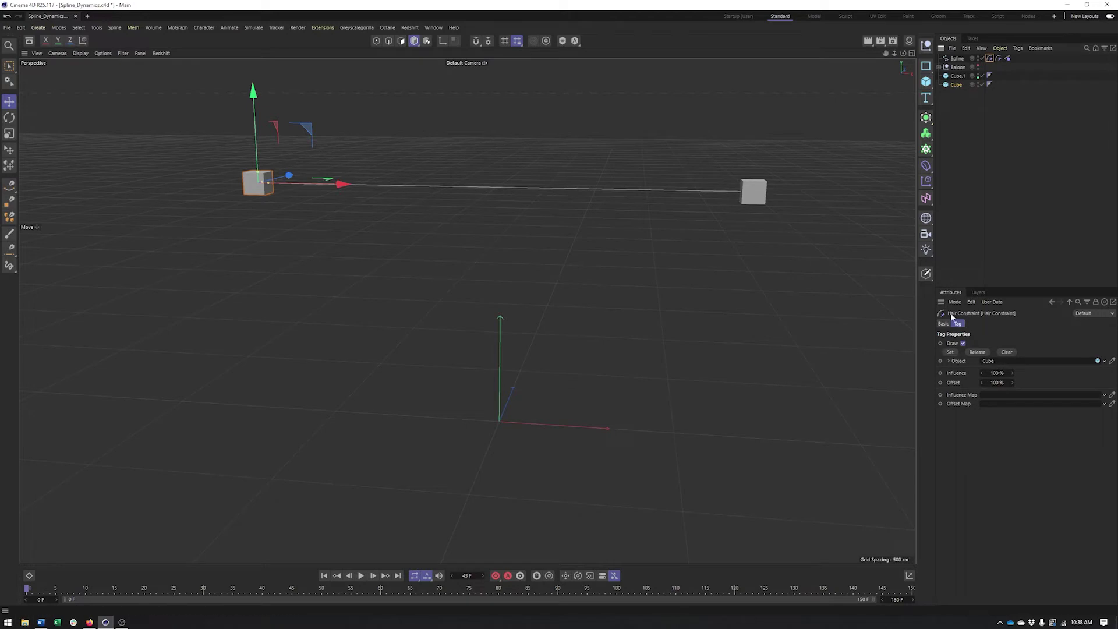
# In Points mode, rectangle-select the spline's end point beside the left cube
pyautogui.click(957, 59)
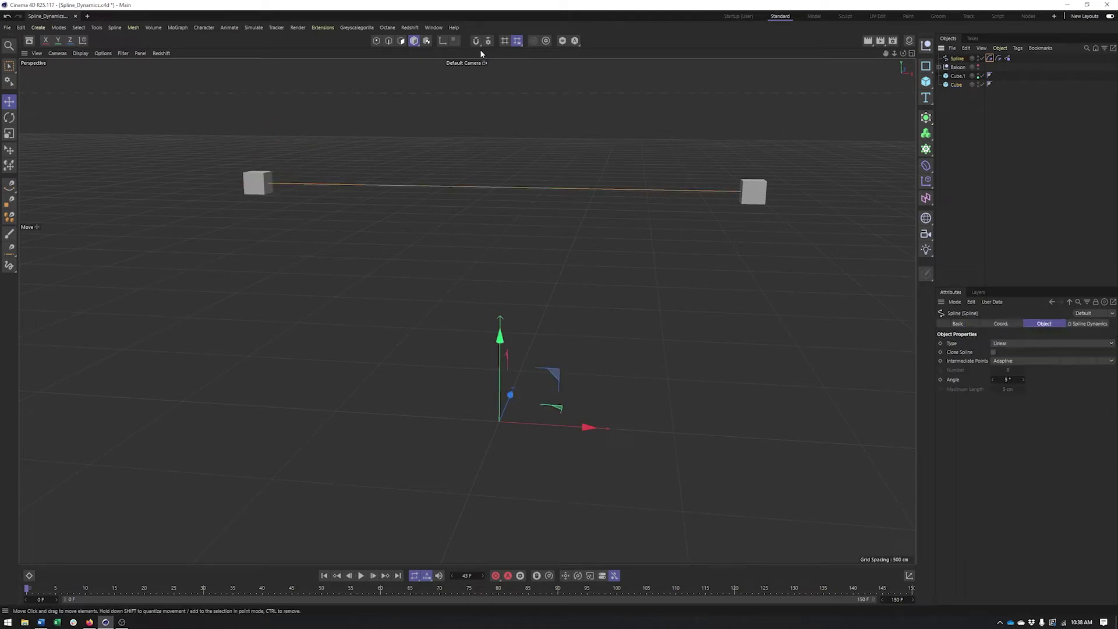
pyautogui.click(376, 41)
pyautogui.click(10, 66)
pyautogui.click(41, 93)
pyautogui.moveTo(179, 126); pyautogui.dragTo(269, 214)
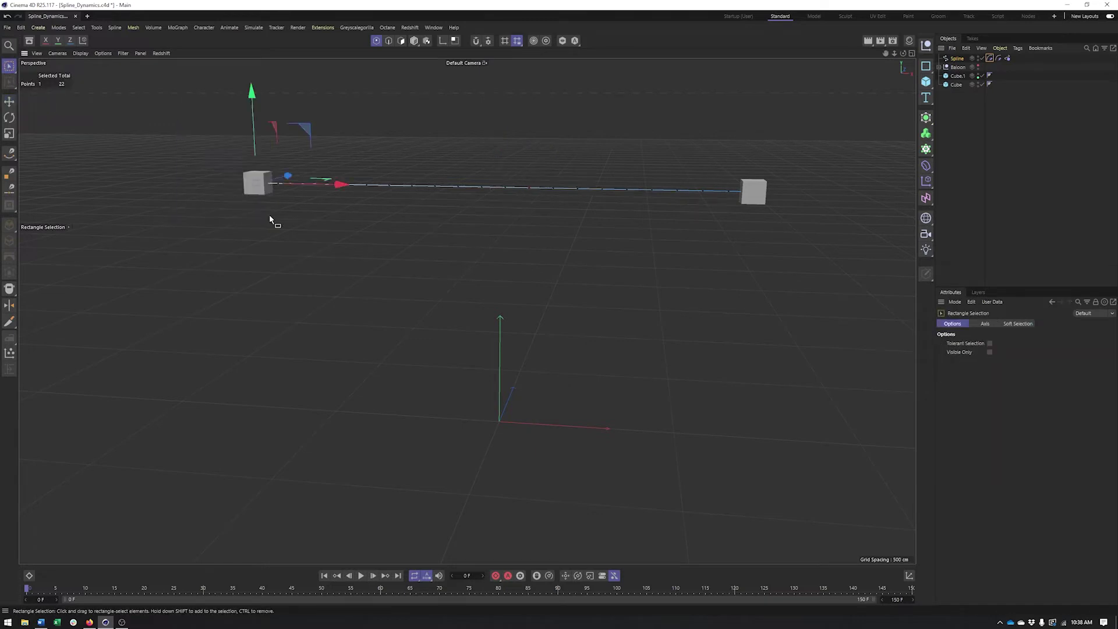
# Pin the selected end point to Cube with Set, test it in playback, then pick the second constraint tag
pyautogui.click(990, 59)
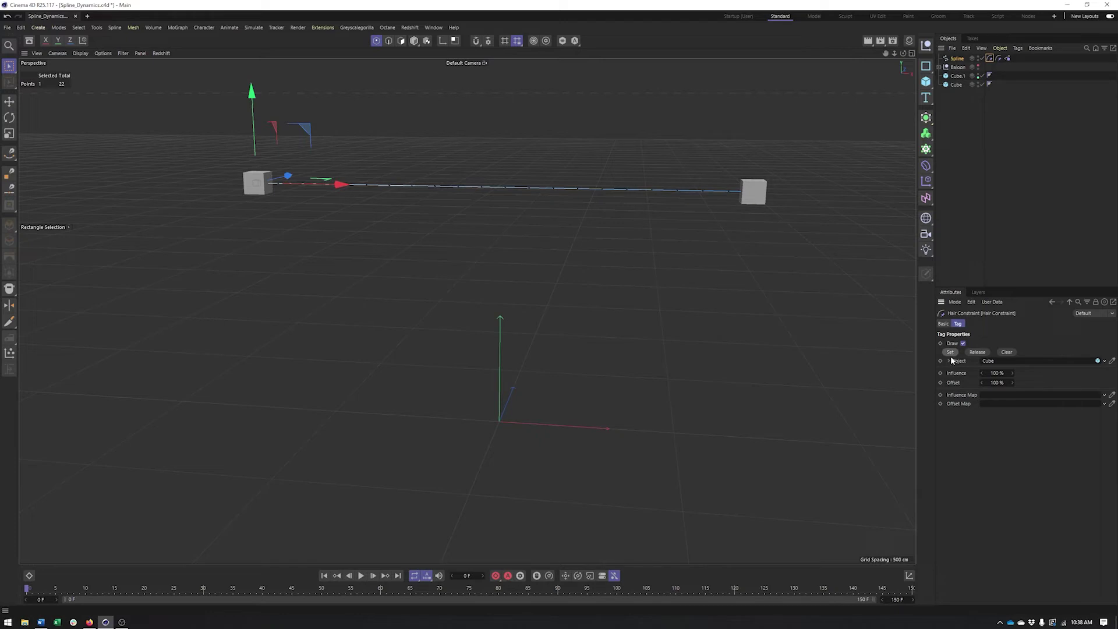
pyautogui.click(949, 360)
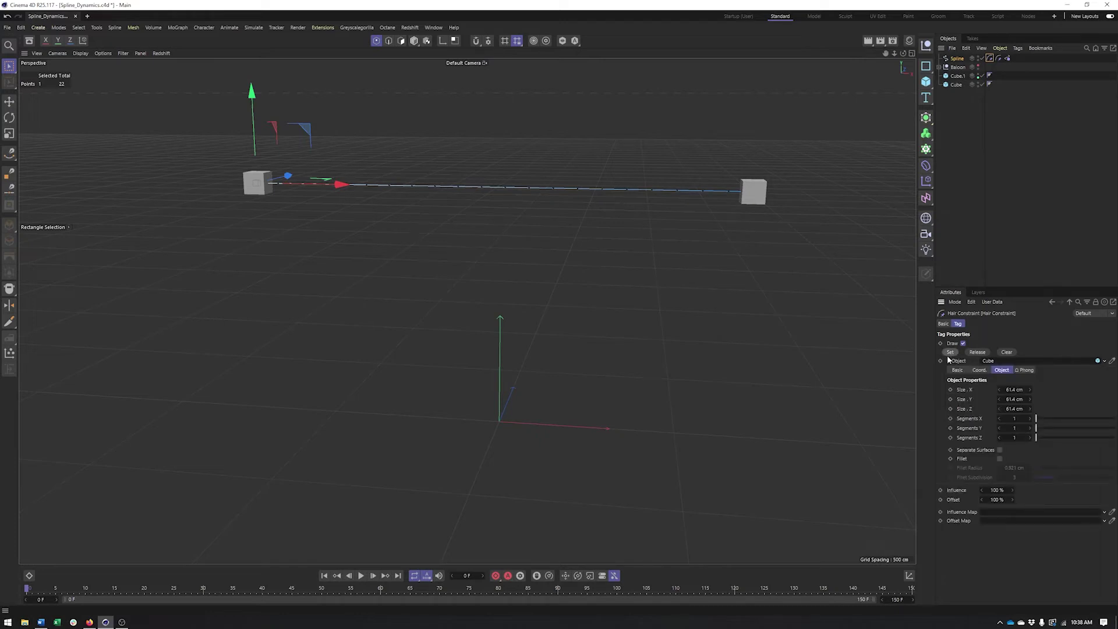
pyautogui.click(358, 575)
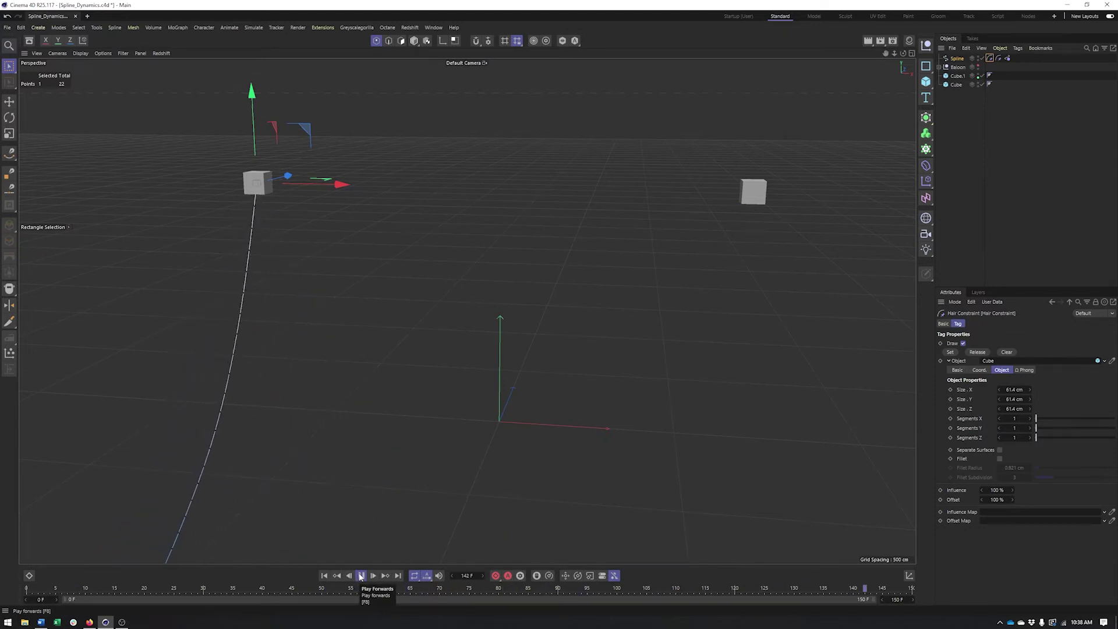
pyautogui.click(361, 576)
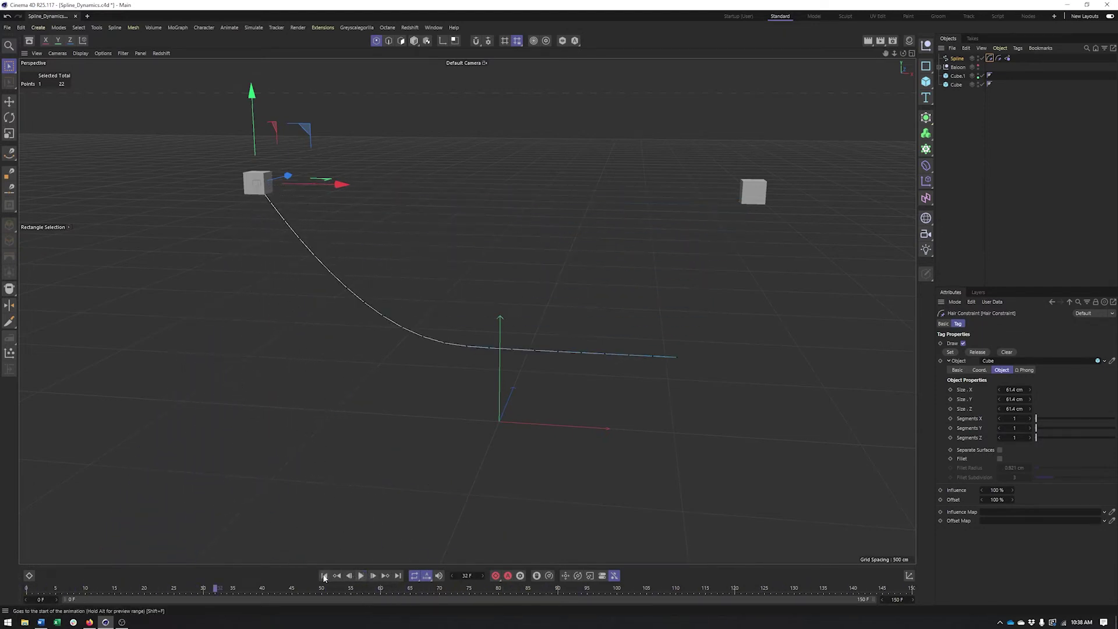
pyautogui.click(998, 58)
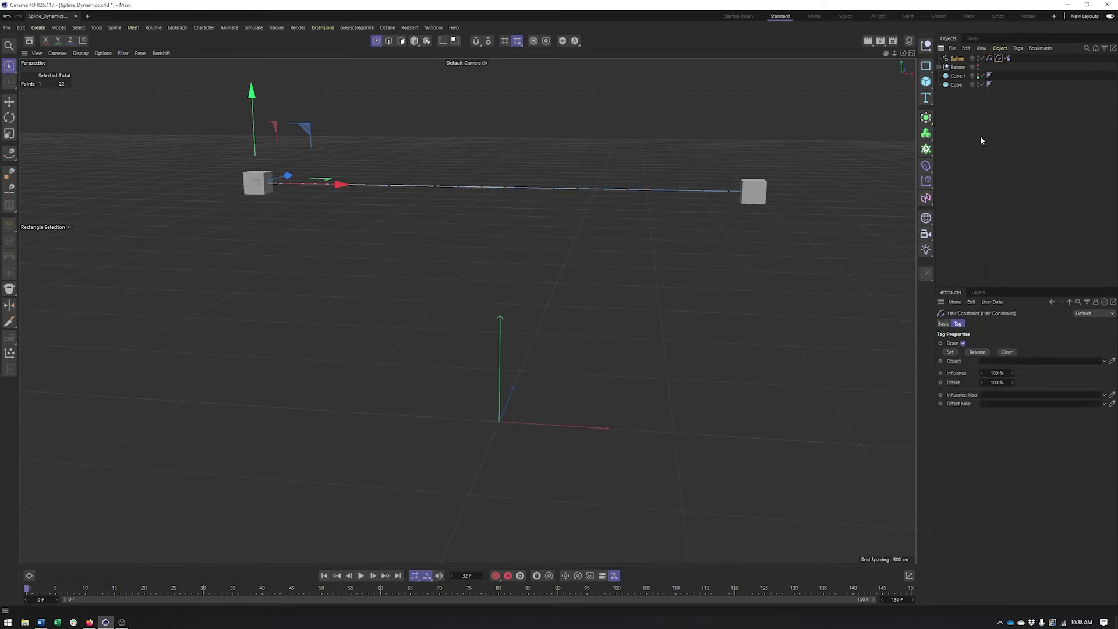
# Link Cube.1 to the second Hair Constraint, pin the right end point to it, and play
pyautogui.moveTo(1029, 363); pyautogui.dragTo(1029, 361)
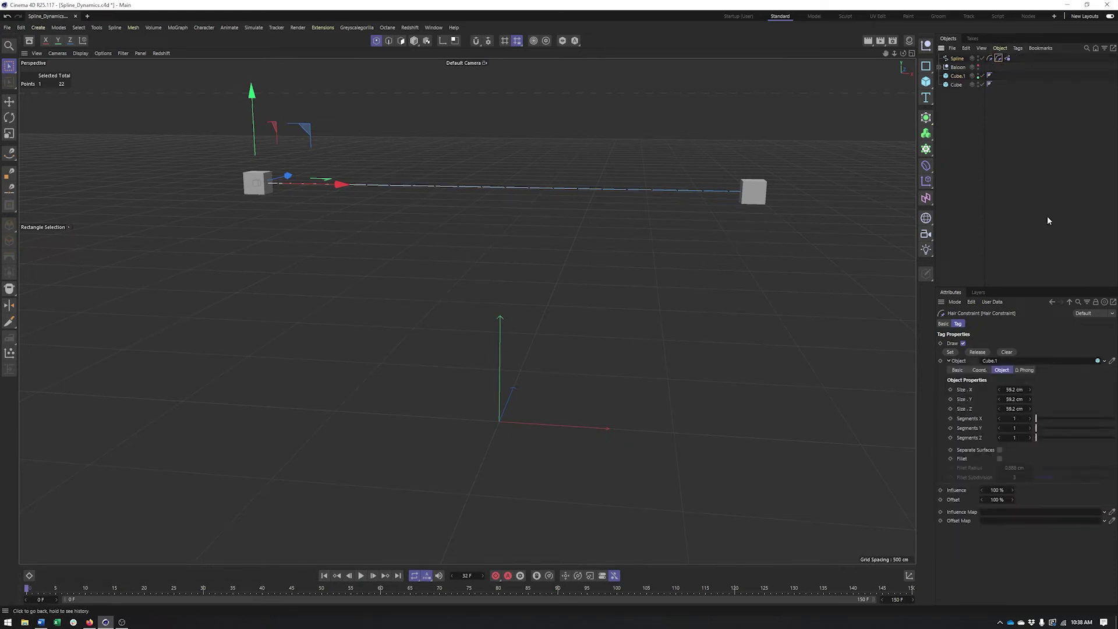
pyautogui.moveTo(812, 235); pyautogui.dragTo(735, 173)
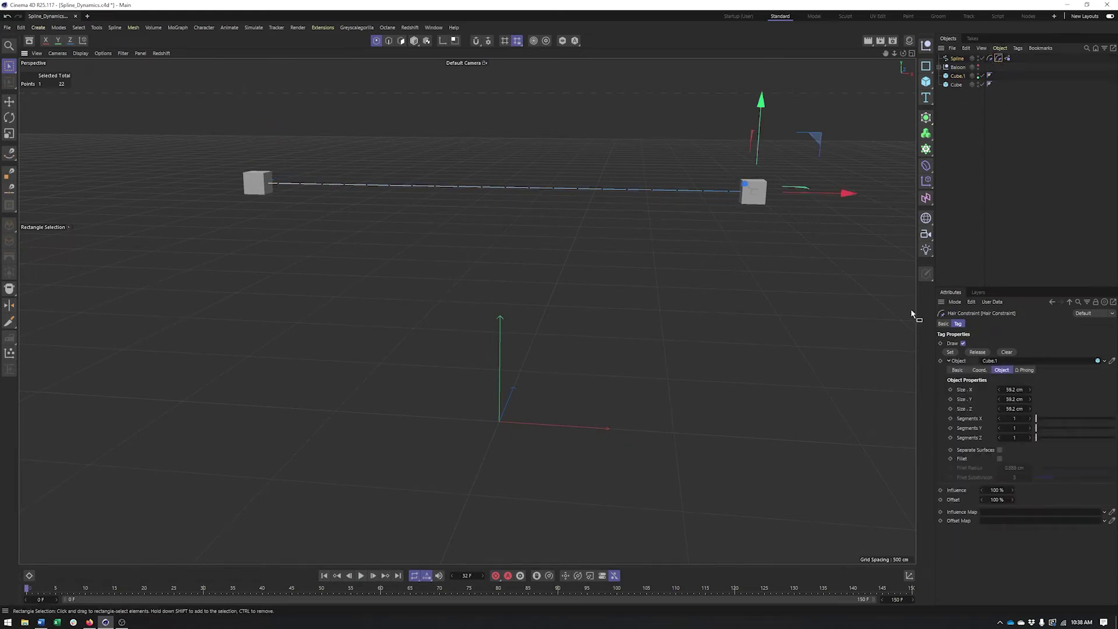
pyautogui.click(948, 362)
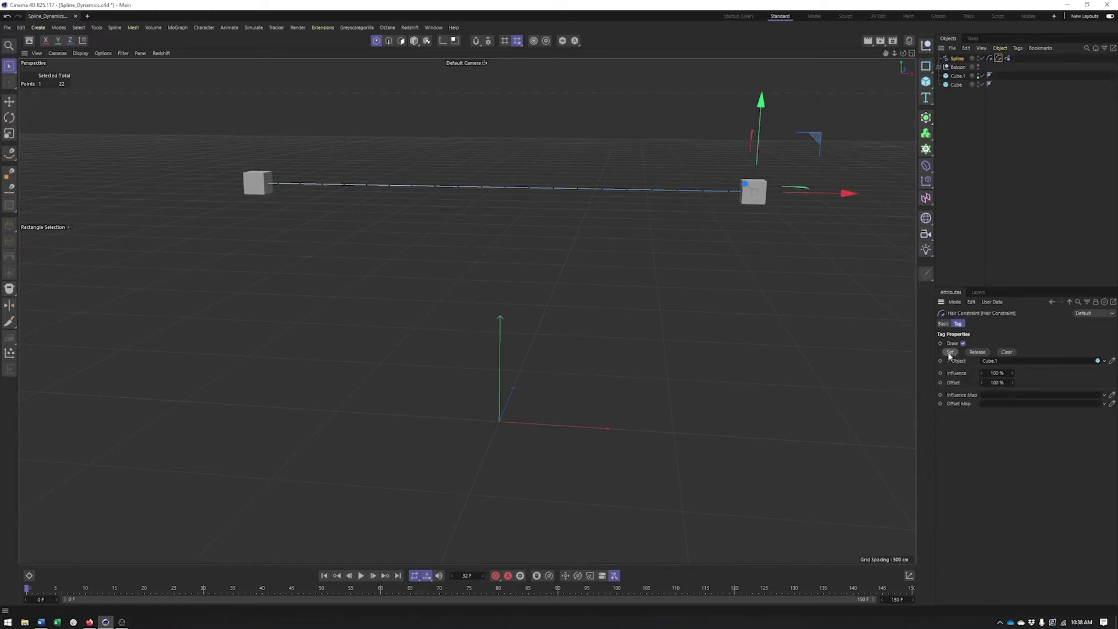
pyautogui.click(414, 40)
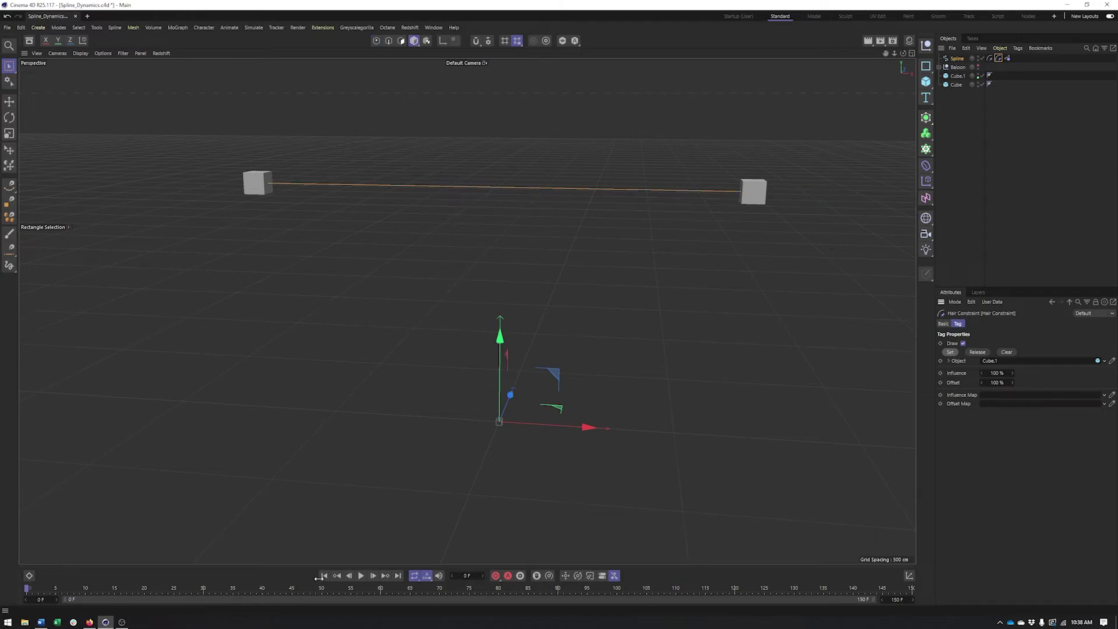
pyautogui.click(361, 576)
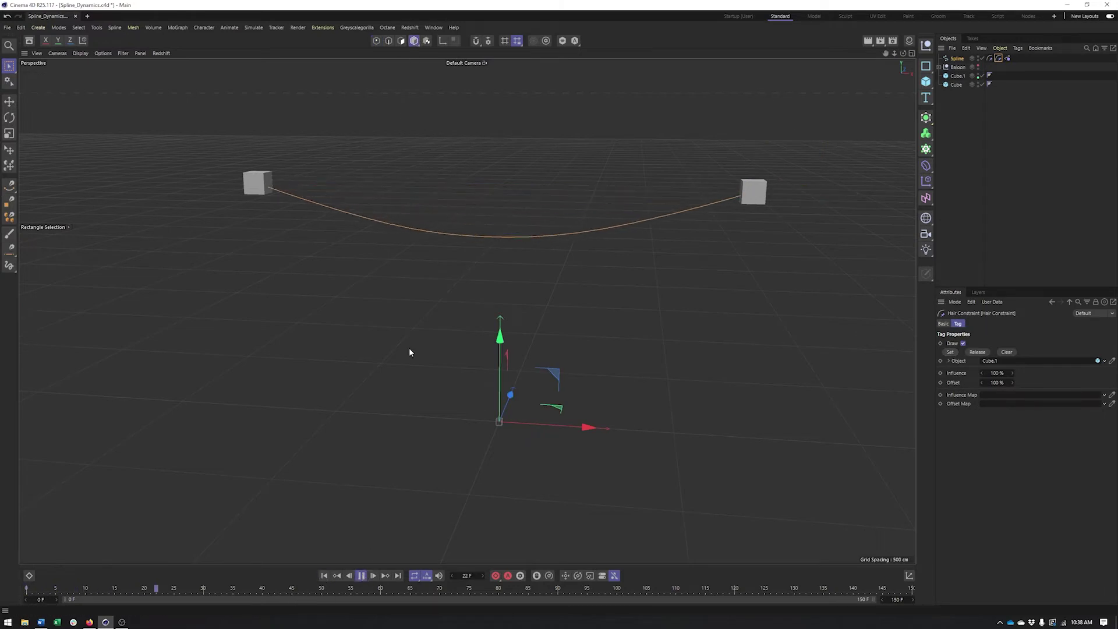
pyautogui.keyDown('alt'); pyautogui.moveTo(567, 253); pyautogui.dragTo(478, 321, button='middle'); pyautogui.keyUp('alt')
# Drag Cube.1 up and left during playback so the string trails, then stop and rewind
pyautogui.click(660, 229)
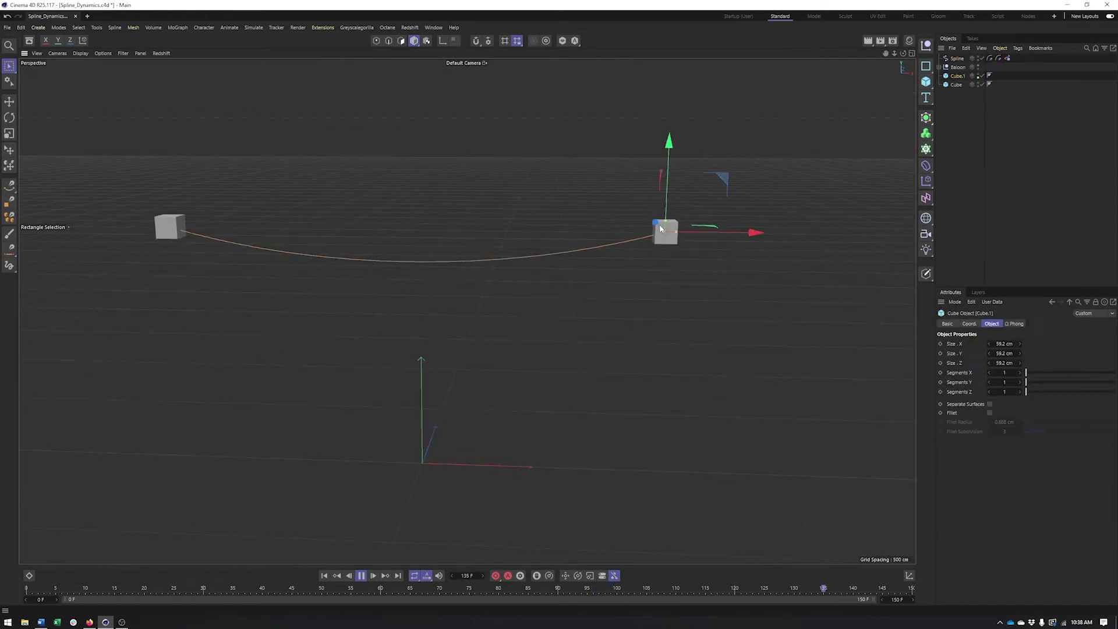
pyautogui.moveTo(660, 229); pyautogui.dragTo(507, 135)
pyautogui.moveTo(564, 82); pyautogui.dragTo(606, 78)
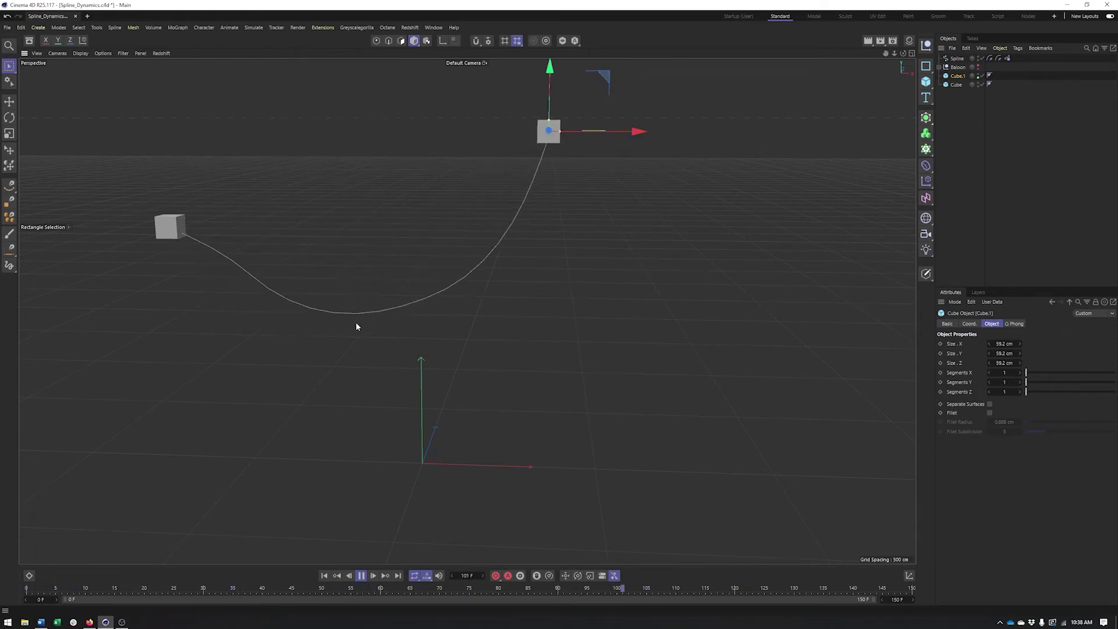
pyautogui.click(957, 59)
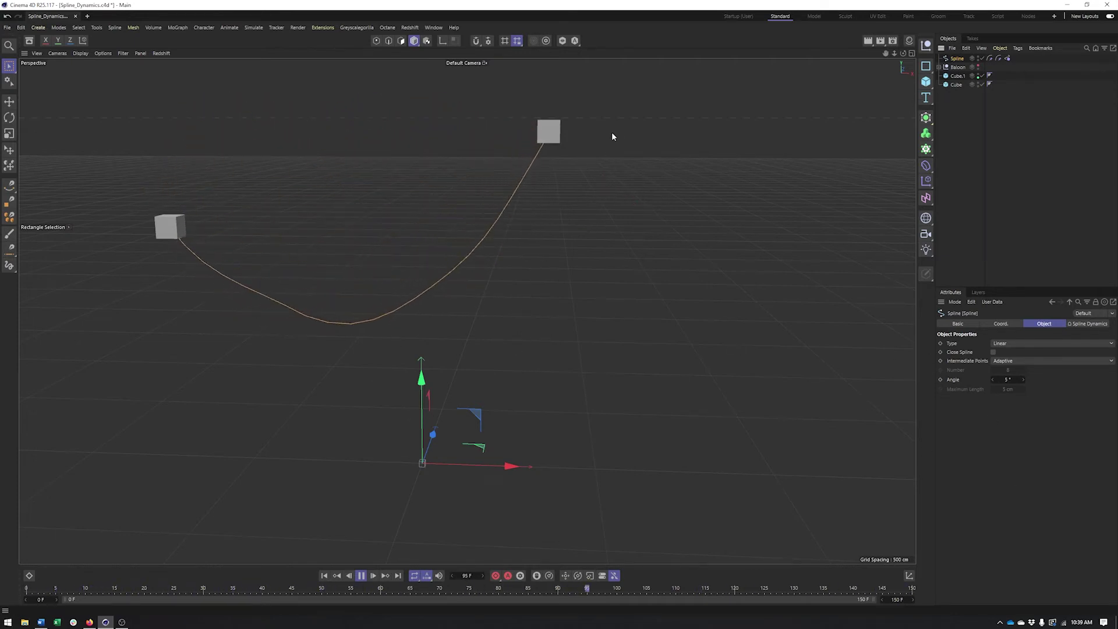
pyautogui.click(361, 575)
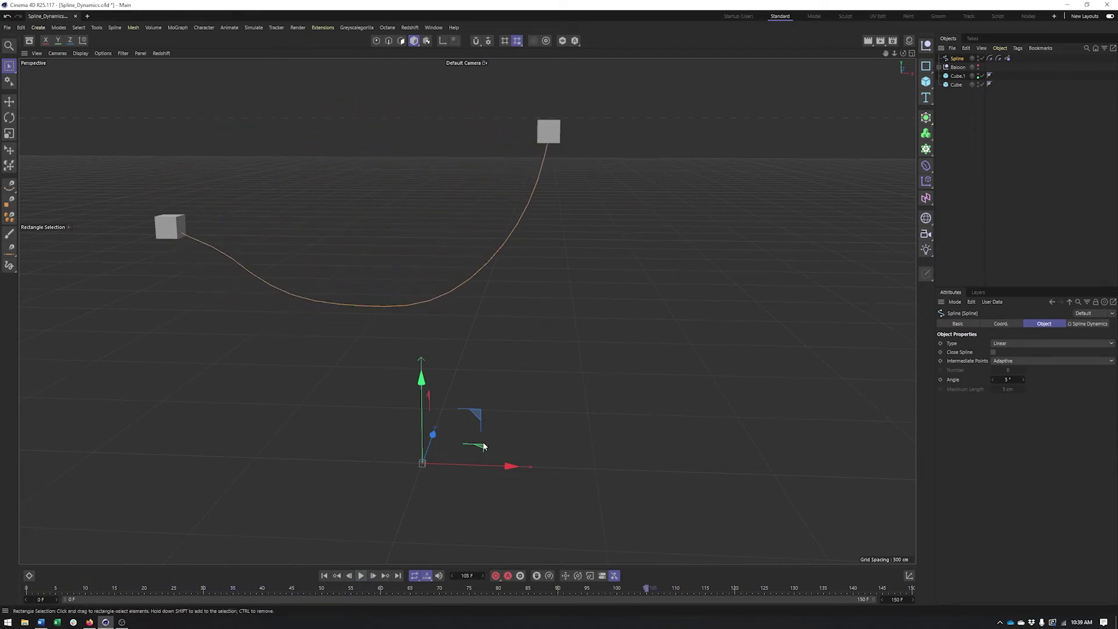
pyautogui.click(324, 575)
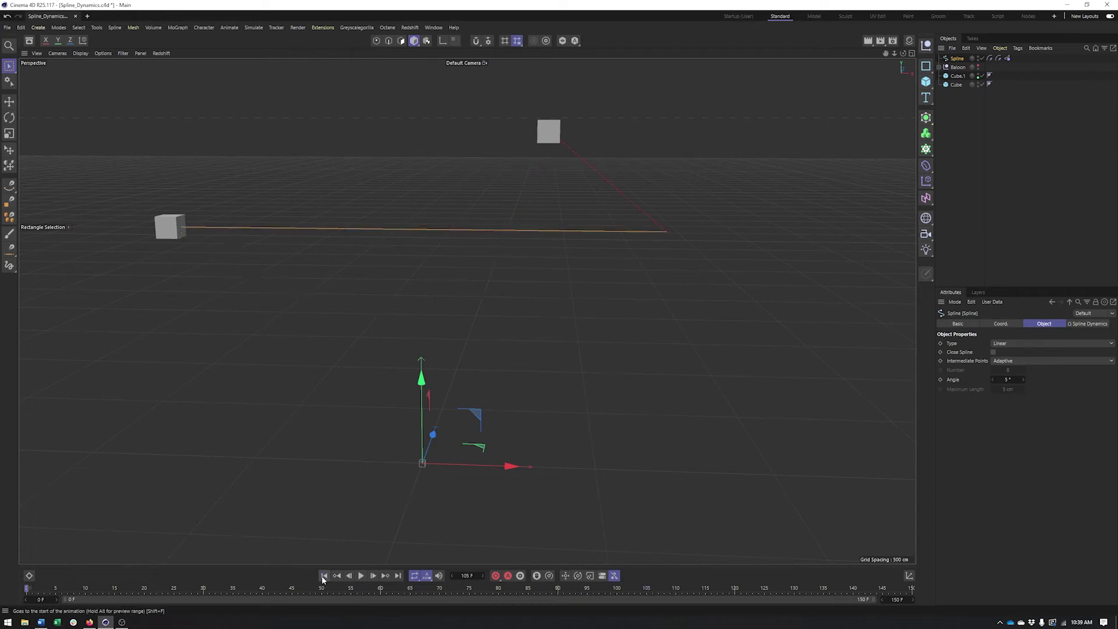
# Delete the test spline from the scene
pyautogui.click(997, 59)
pyautogui.keyDown('alt'); pyautogui.moveTo(692, 332); pyautogui.dragTo(541, 329); pyautogui.keyUp('alt')
pyautogui.keyDown('alt'); pyautogui.moveTo(541, 326); pyautogui.dragTo(623, 302, button='middle'); pyautogui.keyUp('alt')
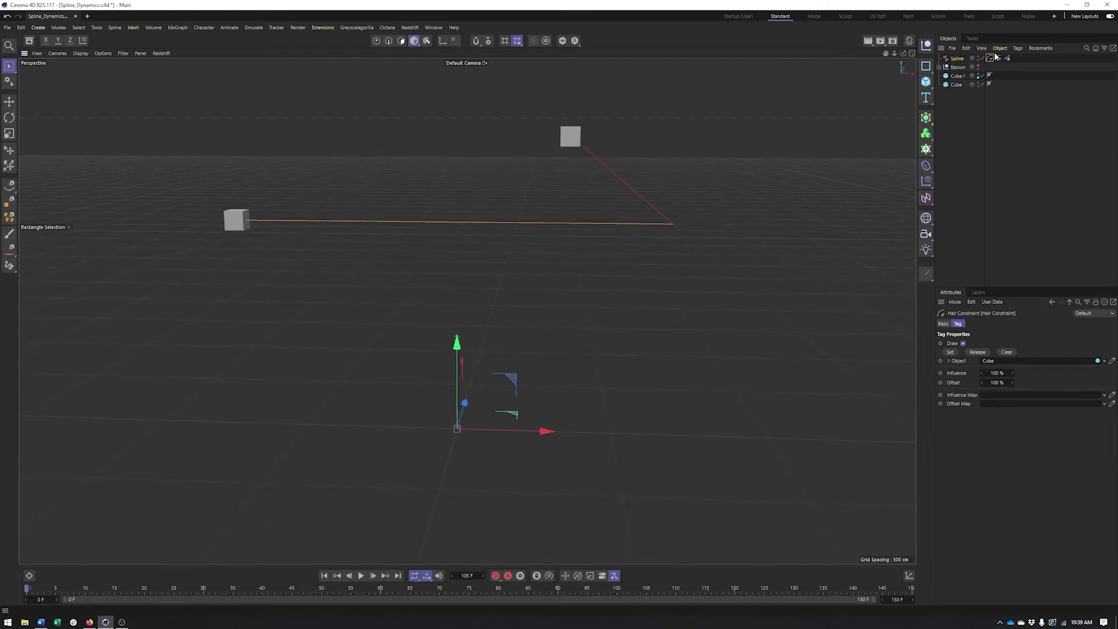
pyautogui.click(959, 57)
pyautogui.press('Delete')
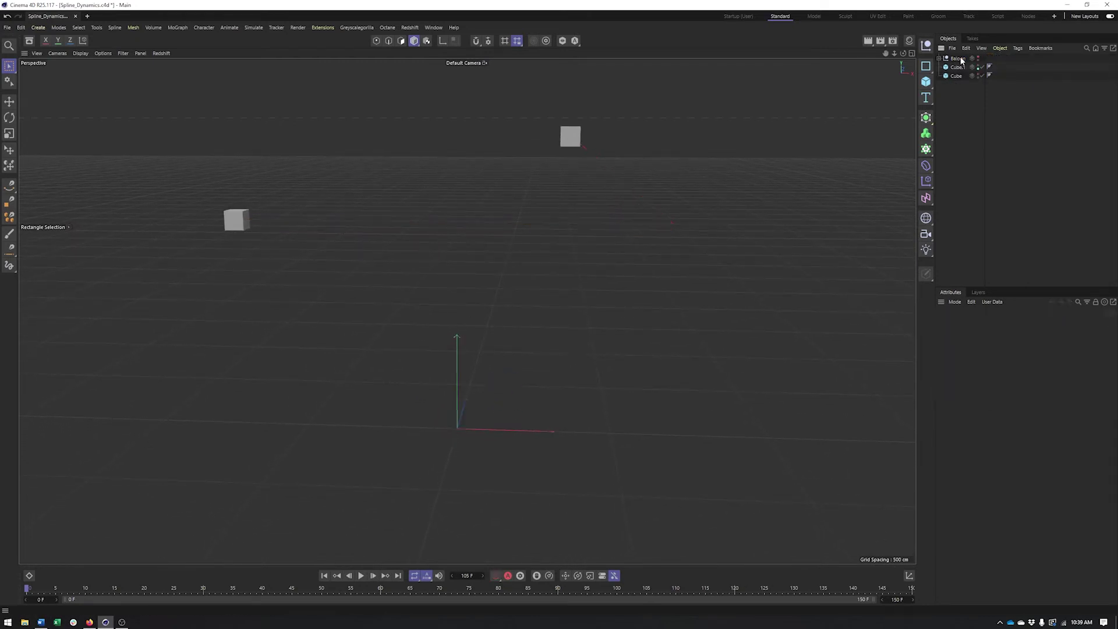
# Delete Cube.1 and Cube, unhide the balloon, and start playback
pyautogui.click(958, 68)
pyautogui.keyDown('ctrl'); pyautogui.click(955, 75); pyautogui.keyUp('ctrl')
pyautogui.press('Delete')
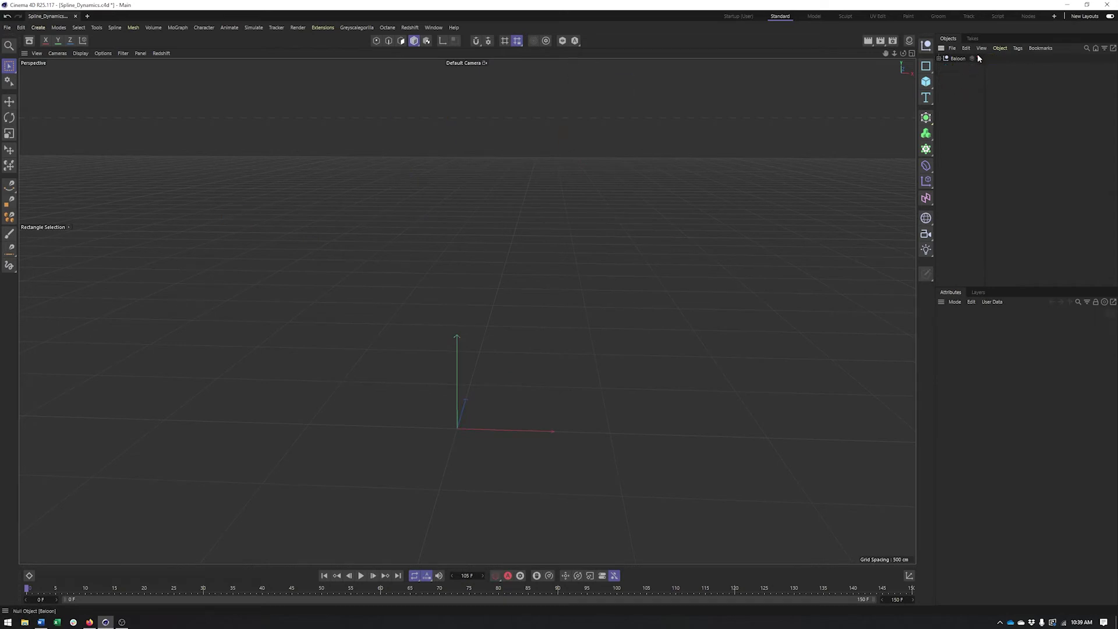
pyautogui.click(978, 57)
pyautogui.click(361, 575)
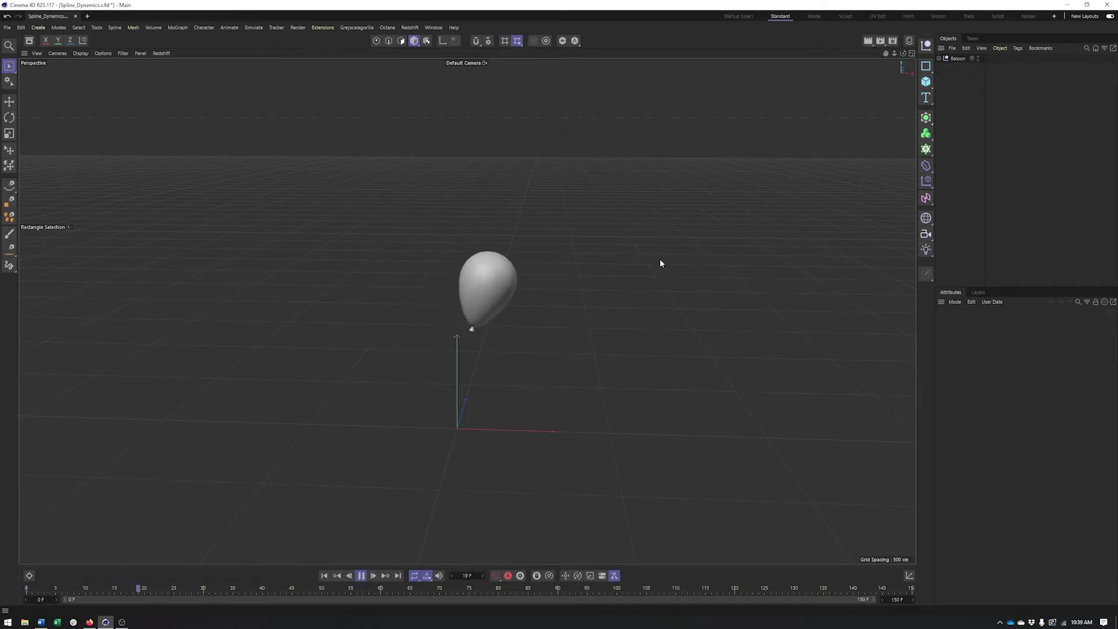
# Inspect the Balloon and Cone inside the Baloon group during playback, then stop and rewind to frame 0
pyautogui.click(939, 59)
pyautogui.click(955, 76)
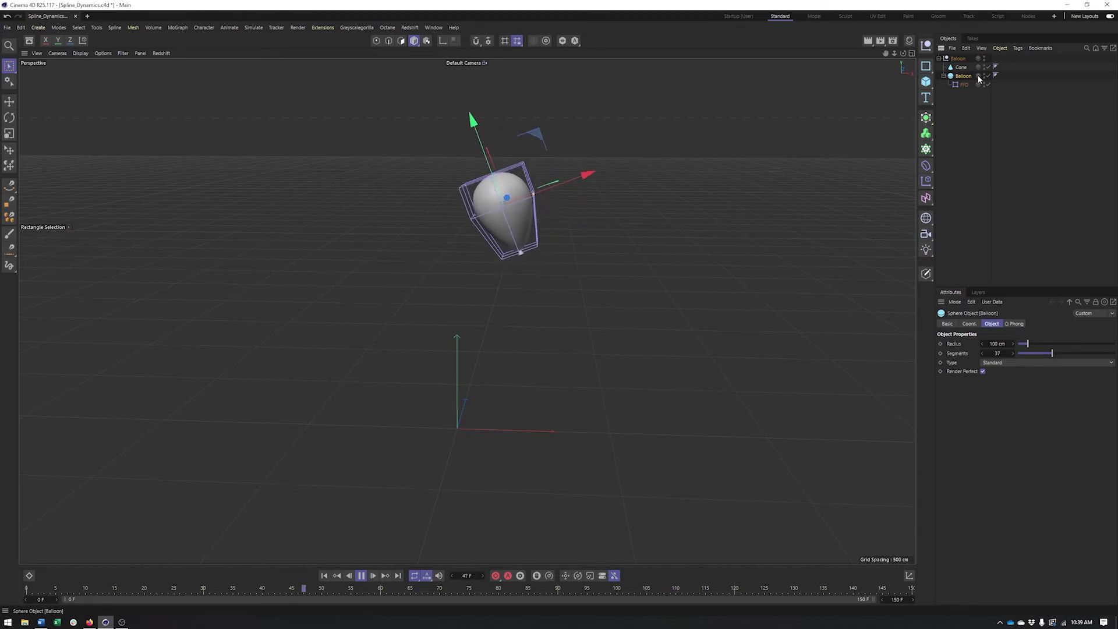
pyautogui.click(960, 68)
pyautogui.click(983, 115)
pyautogui.click(939, 59)
pyautogui.click(361, 575)
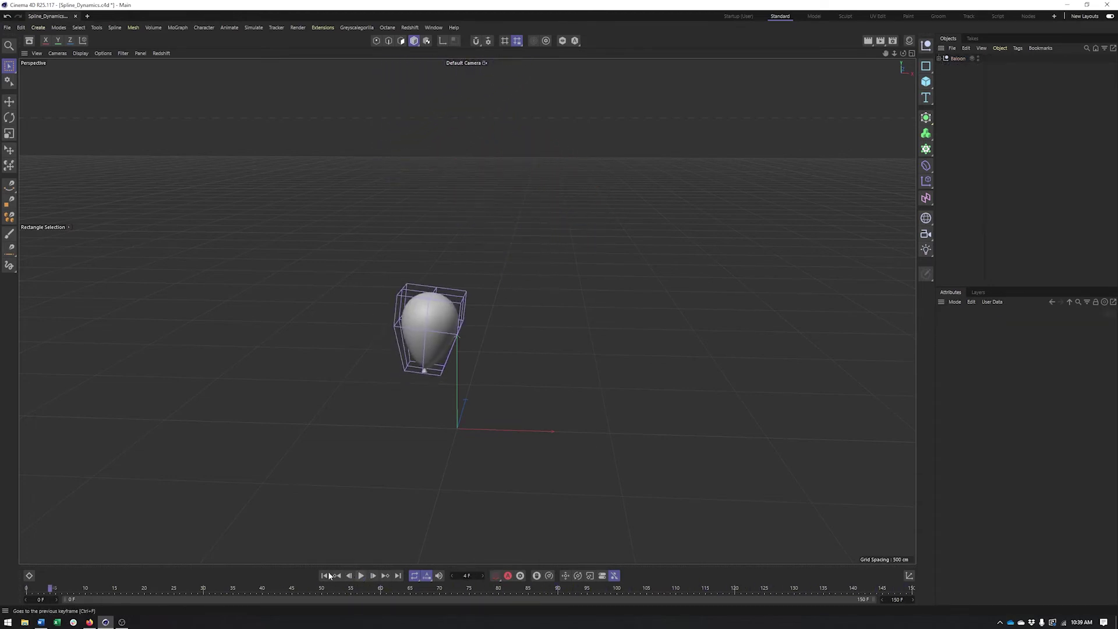
pyautogui.click(323, 576)
# Disable the balloon's FFD deformer and collapse the Balloon's children
pyautogui.keyDown('alt'); pyautogui.moveTo(466, 422); pyautogui.dragTo(504, 418, button='middle'); pyautogui.keyUp('alt')
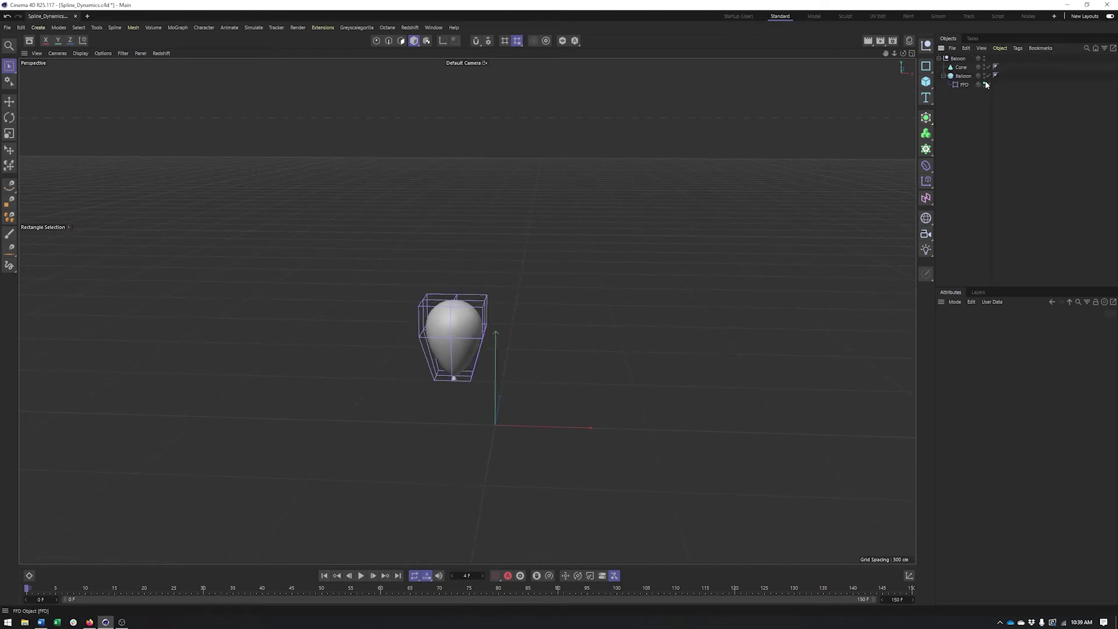
pyautogui.click(985, 84)
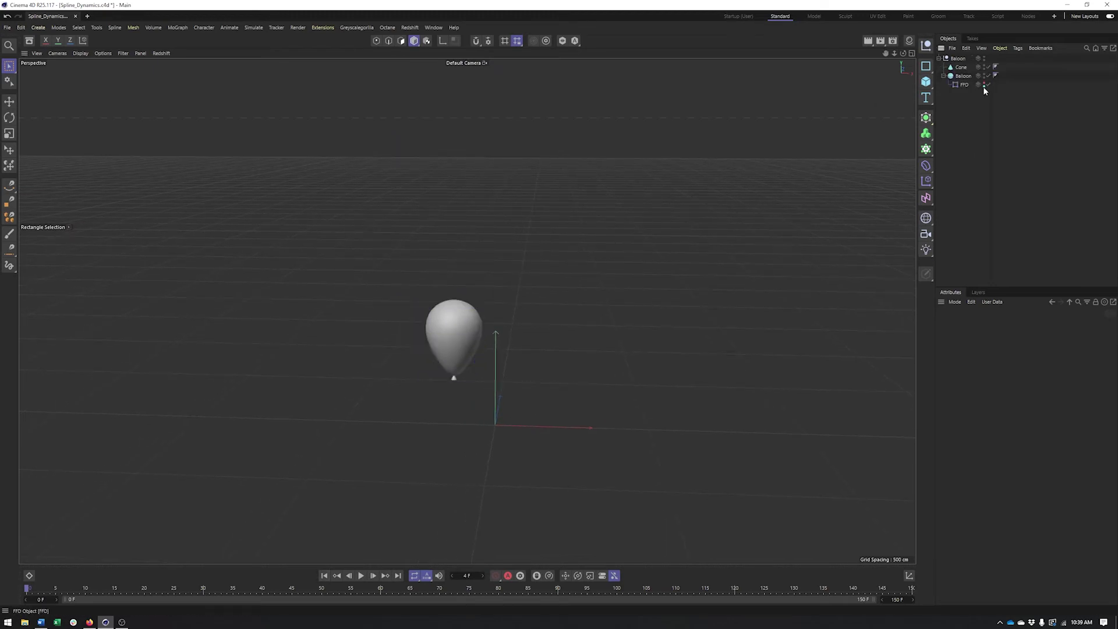
pyautogui.click(943, 77)
# In Right view, draw a two-point vertical spline down from the balloon's bottom
pyautogui.press('F3')
pyautogui.scroll(-5, 582, 368)
pyautogui.scroll(-5, 582, 372)
pyautogui.scroll(4, 562, 292)
pyautogui.press('h')
pyautogui.click(524, 226)
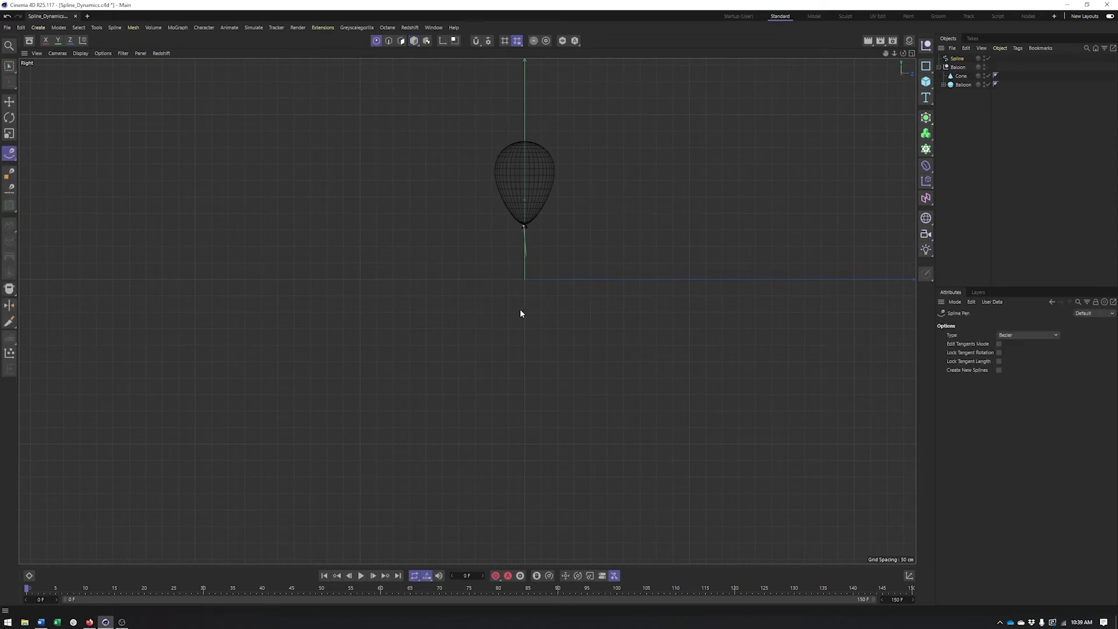
pyautogui.click(524, 468)
pyautogui.press('Escape')
# Back in Perspective and Model mode, centre the new spline's axis with Center Axis to
pyautogui.press('F1')
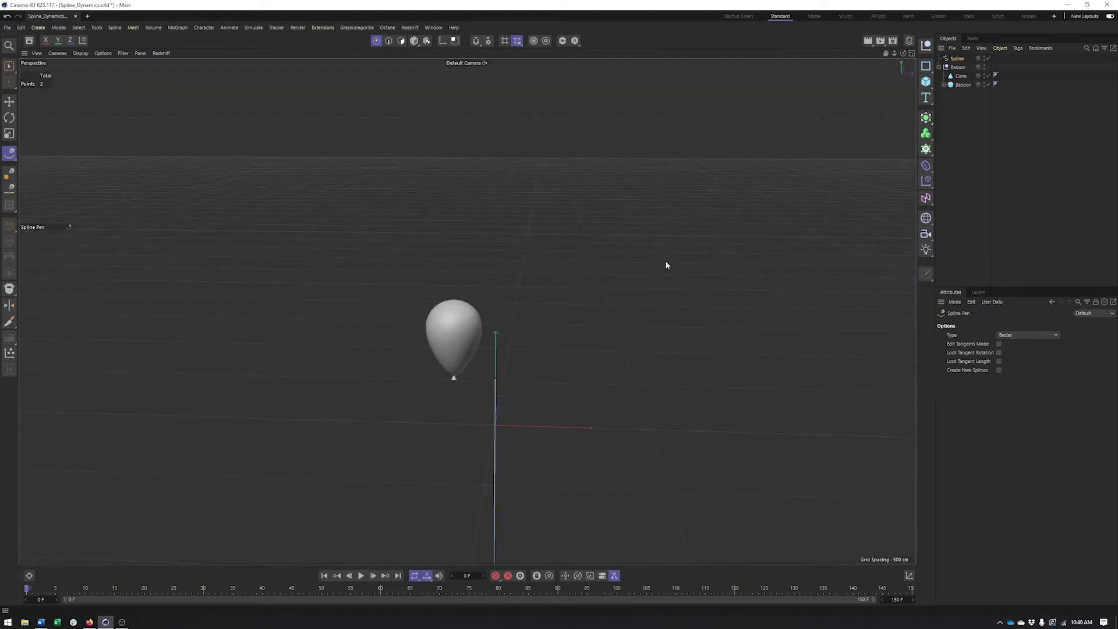
pyautogui.keyDown('alt'); pyautogui.moveTo(543, 414); pyautogui.dragTo(565, 374, button='middle'); pyautogui.keyUp('alt')
pyautogui.scroll(-1, 566, 373)
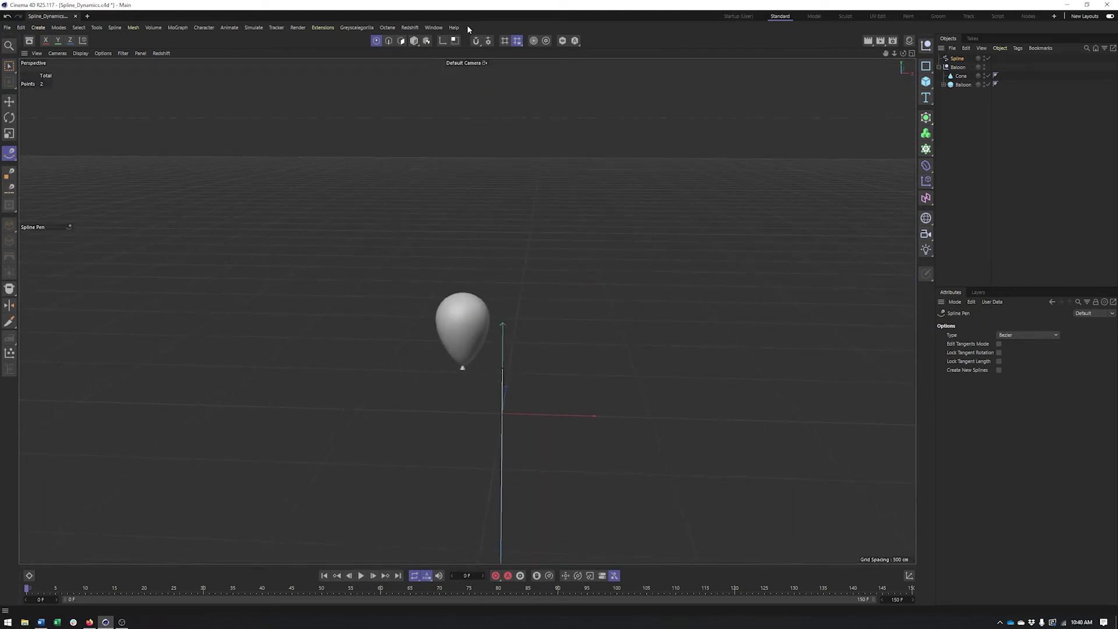
pyautogui.keyDown('alt'); pyautogui.moveTo(482, 347); pyautogui.dragTo(466, 310, button='middle'); pyautogui.keyUp('alt')
pyautogui.click(414, 42)
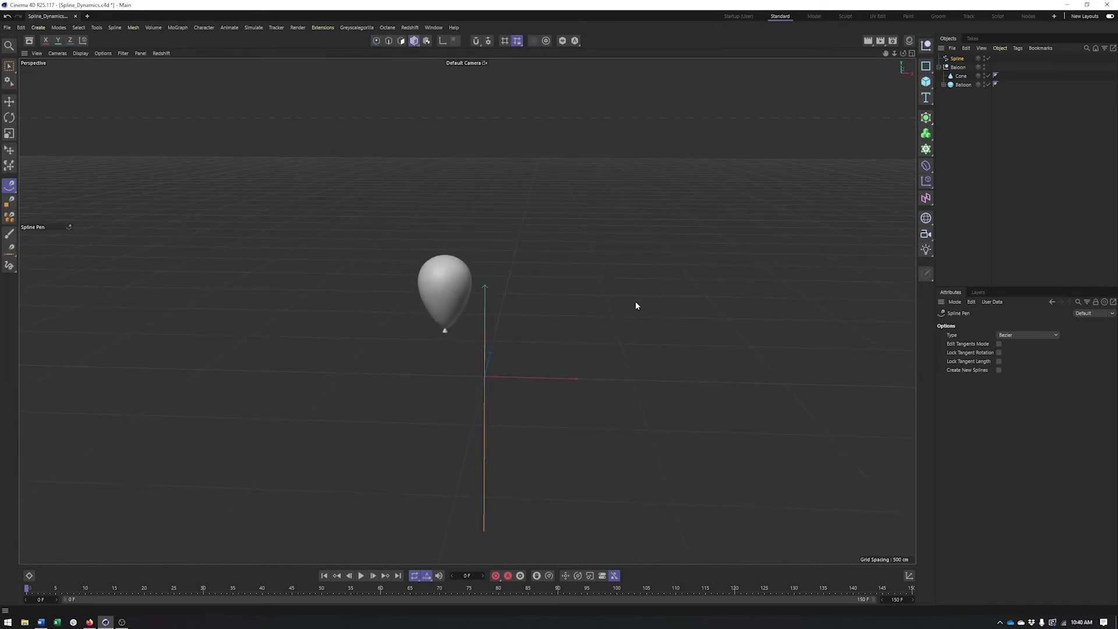
pyautogui.keyDown('alt'); pyautogui.moveTo(636, 303); pyautogui.dragTo(533, 307, button='right'); pyautogui.keyUp('alt')
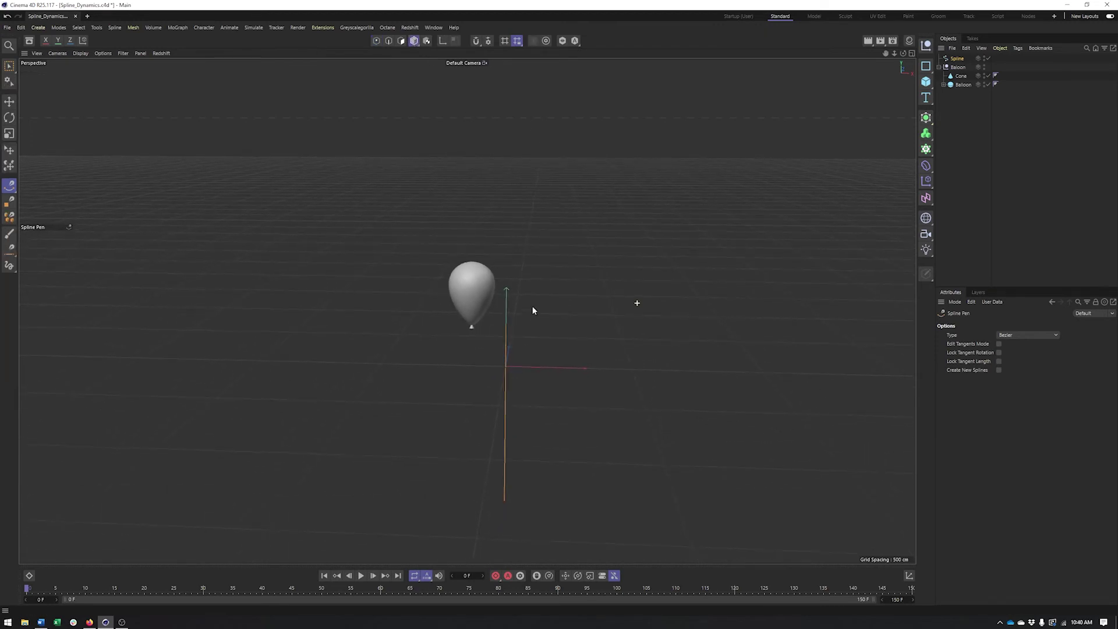
pyautogui.click(95, 28)
pyautogui.moveTo(120, 147)
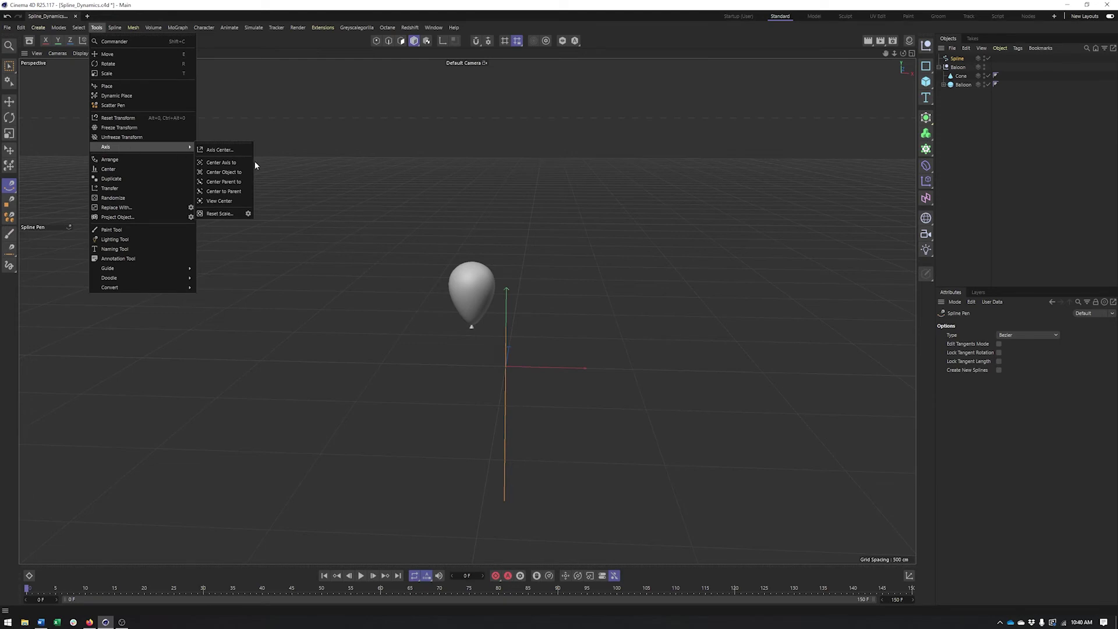
pyautogui.click(233, 165)
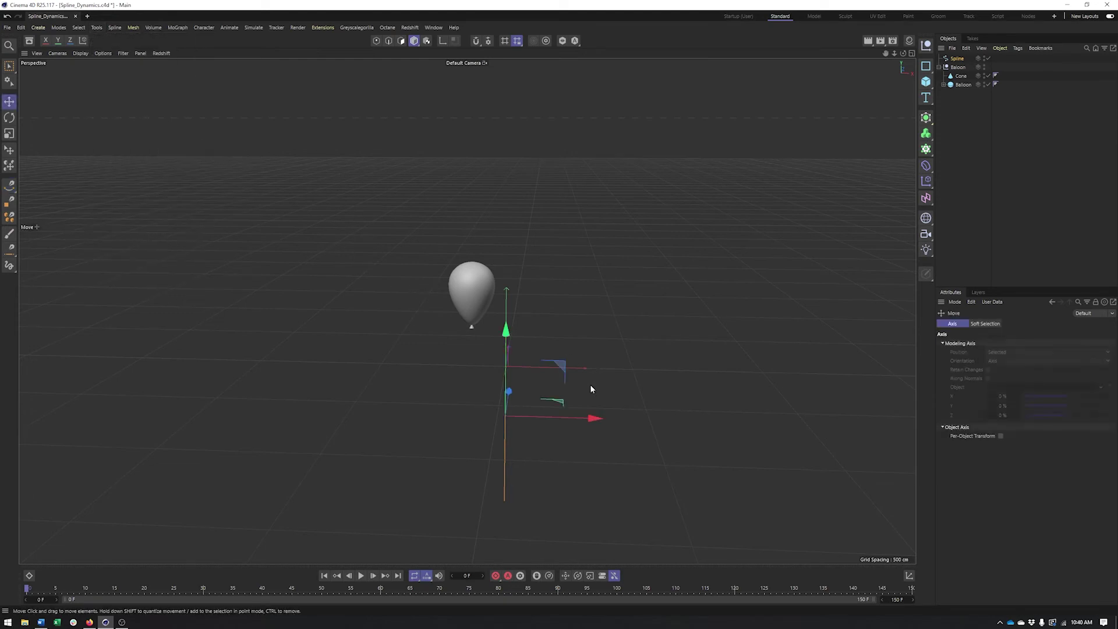
# Move the string so it hangs directly under the balloon's knot, checking in Front and Right views
pyautogui.moveTo(591, 419); pyautogui.dragTo(554, 424)
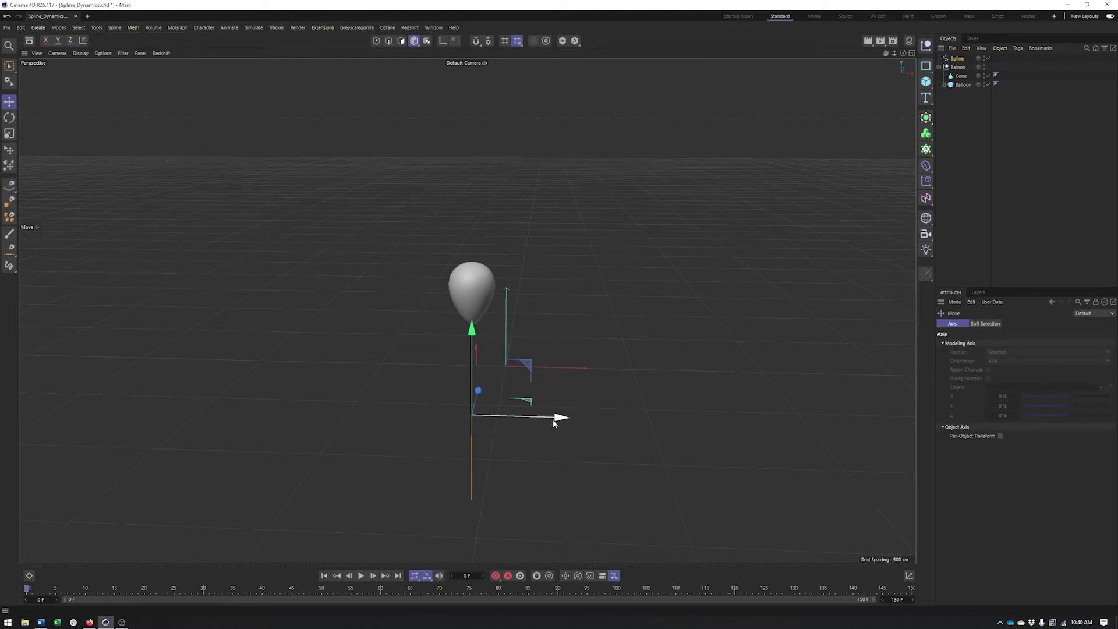
pyautogui.press('F4')
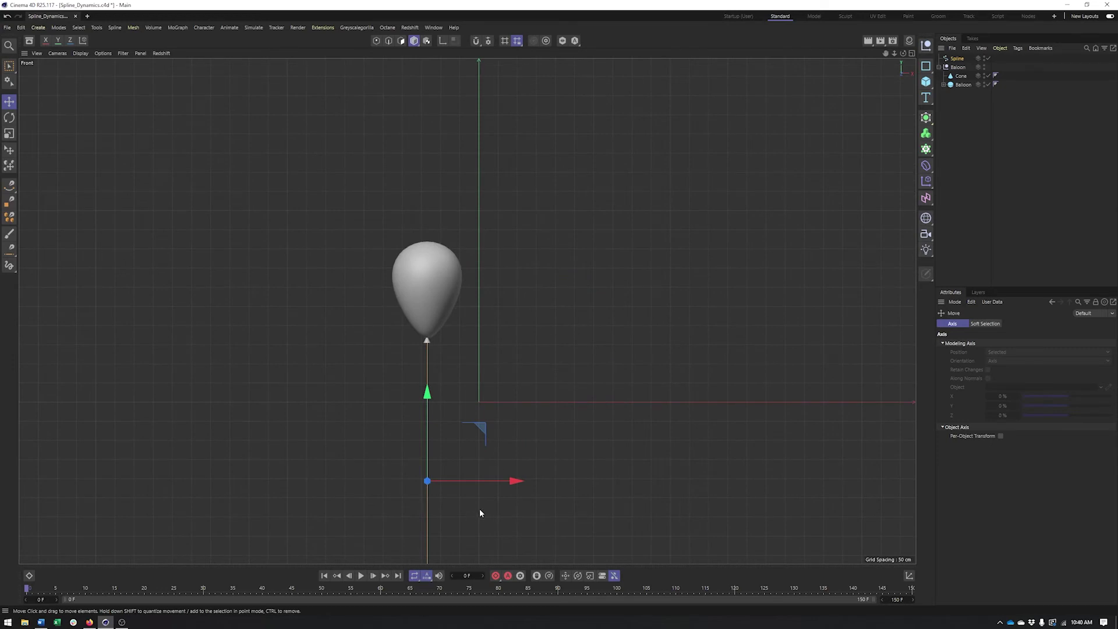
pyautogui.press('F3')
pyautogui.moveTo(607, 350); pyautogui.dragTo(609, 350)
pyautogui.press('F1')
pyautogui.click(632, 301)
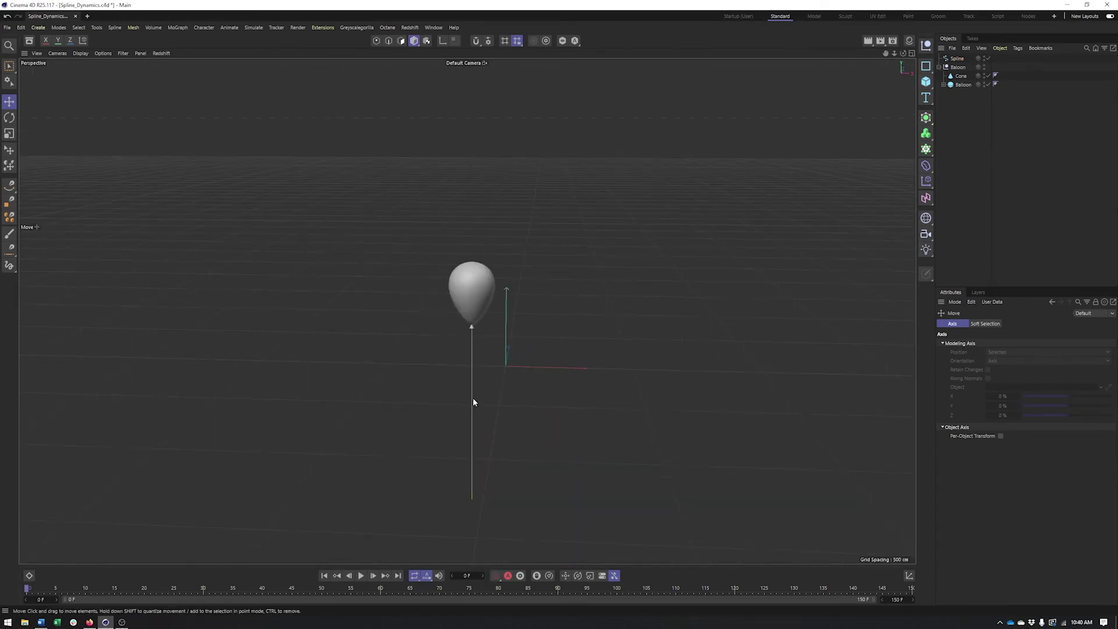
pyautogui.keyDown('alt'); pyautogui.moveTo(472, 398); pyautogui.dragTo(510, 390, button='middle'); pyautogui.keyUp('alt')
# Set the spline's Intermediate Points to Uniform with Number 40
pyautogui.click(509, 386)
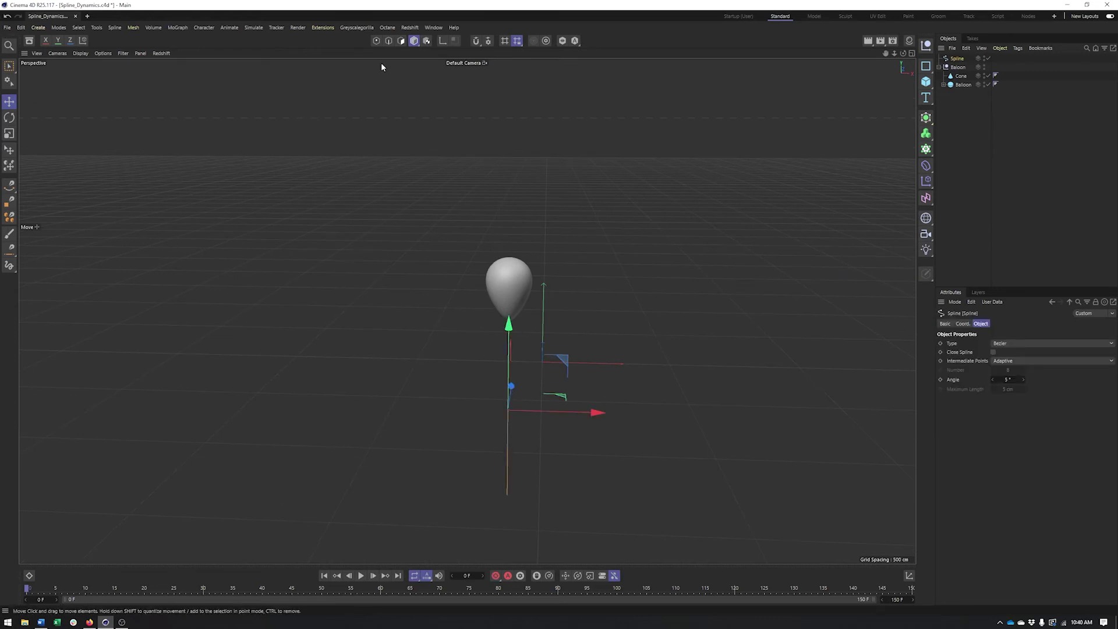
pyautogui.click(1016, 361)
pyautogui.click(1011, 389)
pyautogui.doubleClick(1007, 370)
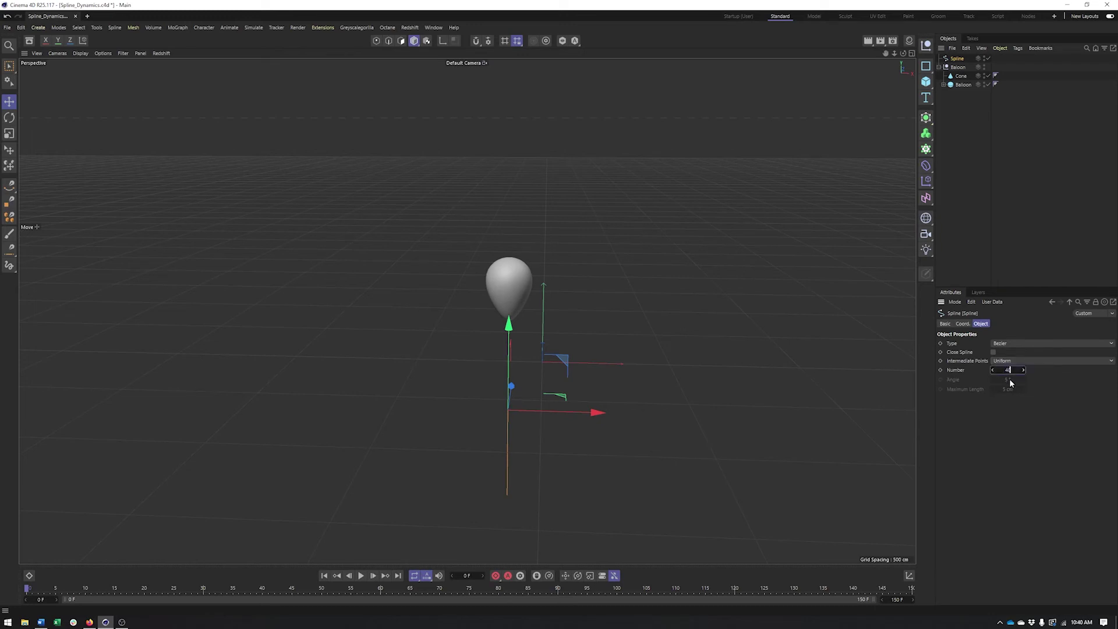
# Add Spline Dynamics and Hair Constraint tags to the string spline
pyautogui.click(960, 91)
pyautogui.click(954, 63)
pyautogui.rightClick(955, 62)
pyautogui.moveTo(989, 107)
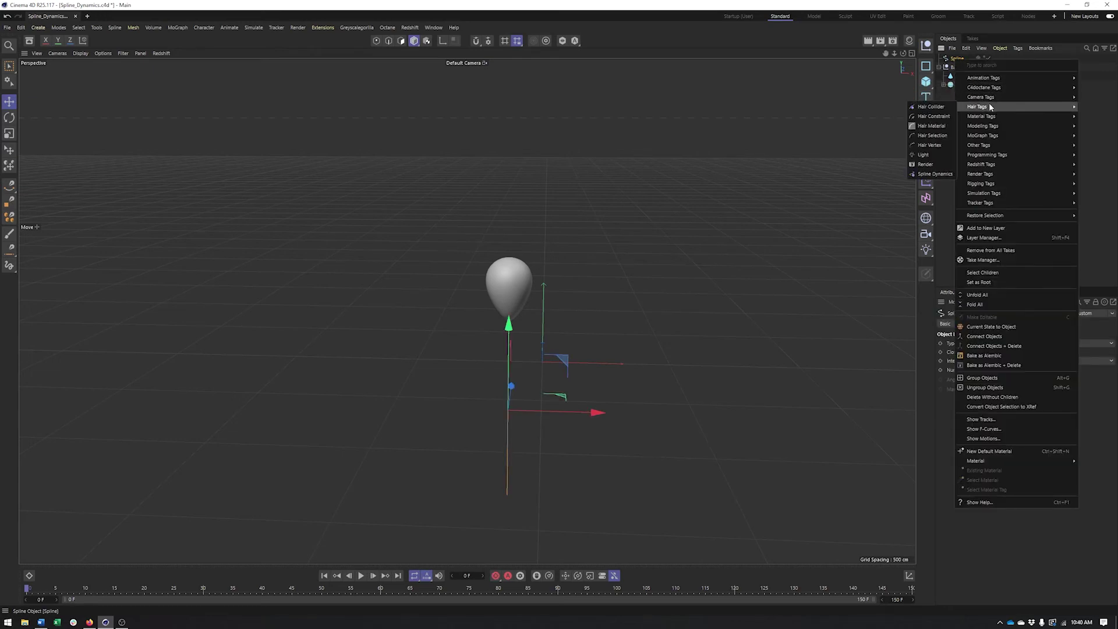
pyautogui.click(934, 174)
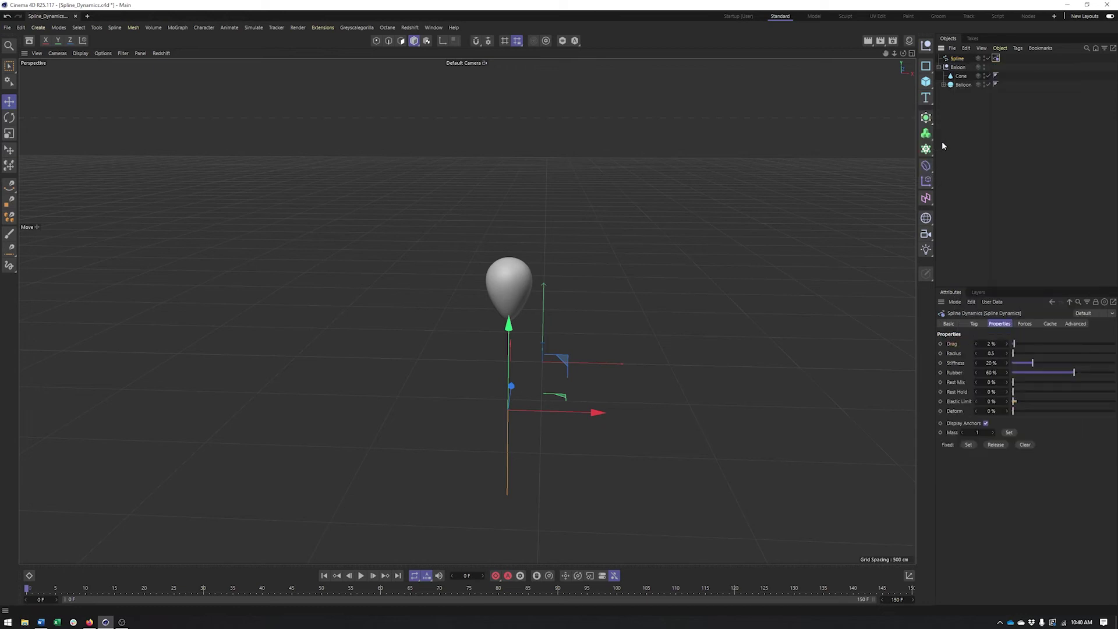
pyautogui.rightClick(961, 60)
pyautogui.moveTo(995, 107)
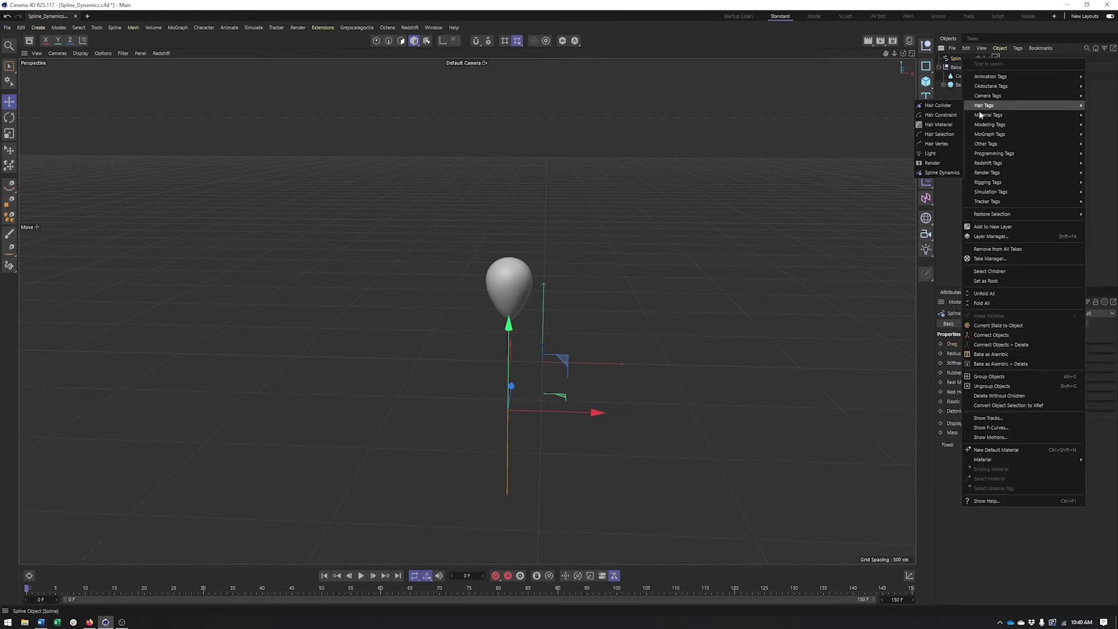
pyautogui.click(934, 115)
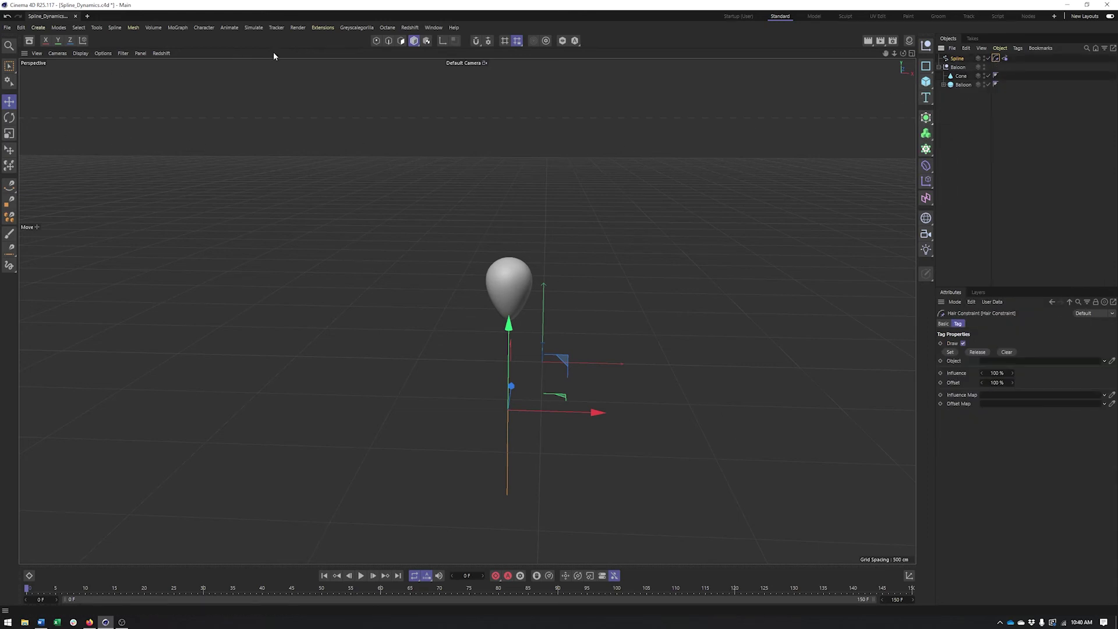
# Delete those tags and convert the string with Current State to Object into a 42-point spline
pyautogui.click(376, 40)
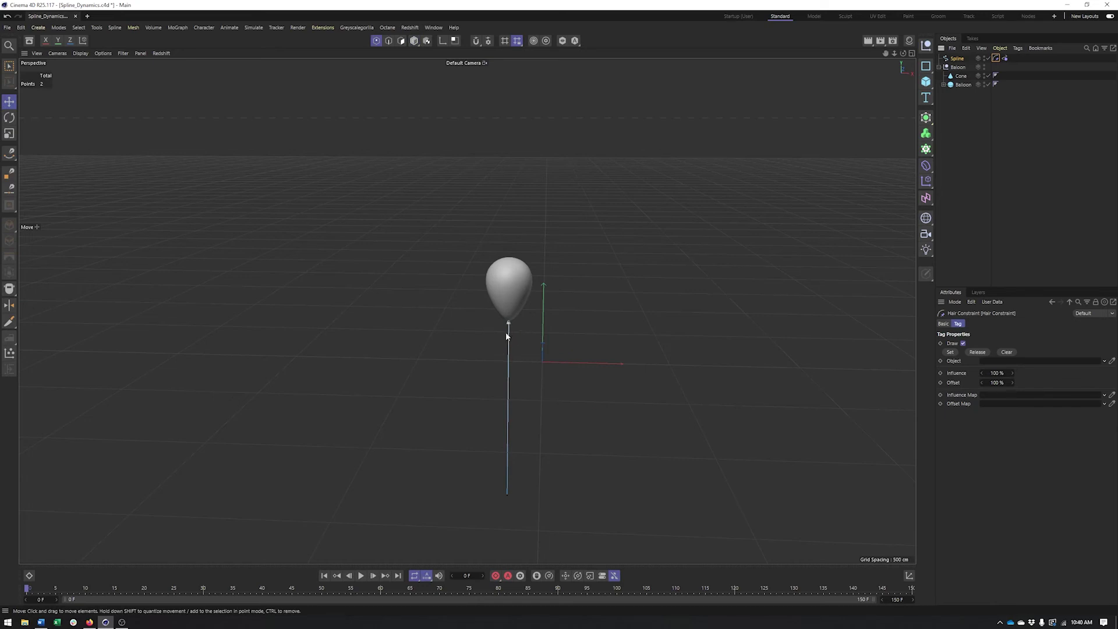
pyautogui.scroll(1, 501, 343)
pyautogui.keyDown('shift'); pyautogui.click(1004, 58); pyautogui.keyUp('shift')
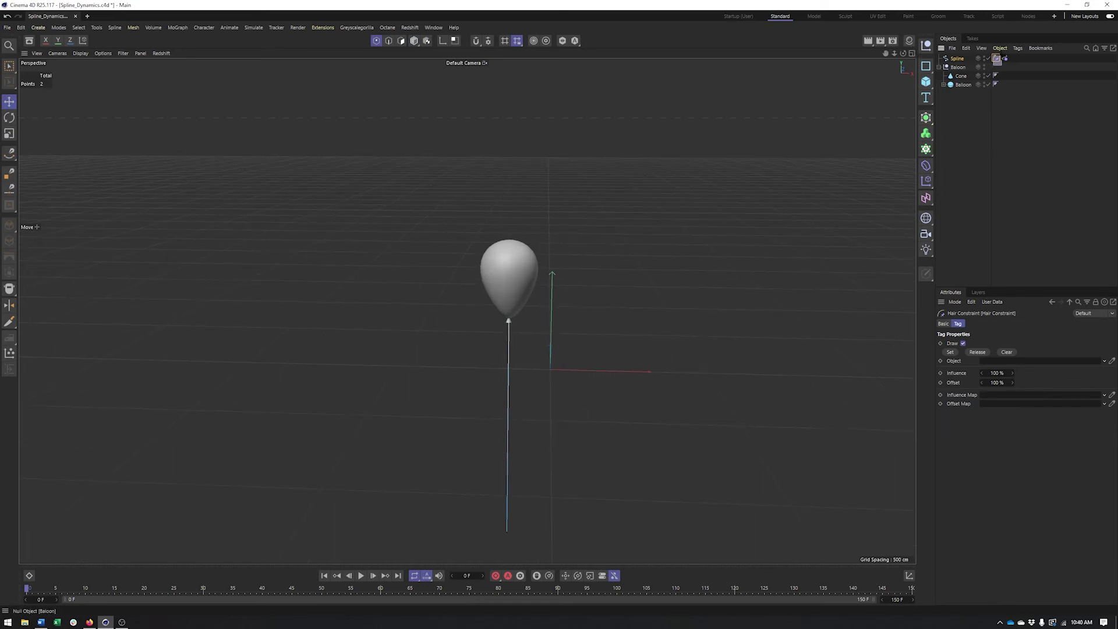
pyautogui.press('Delete')
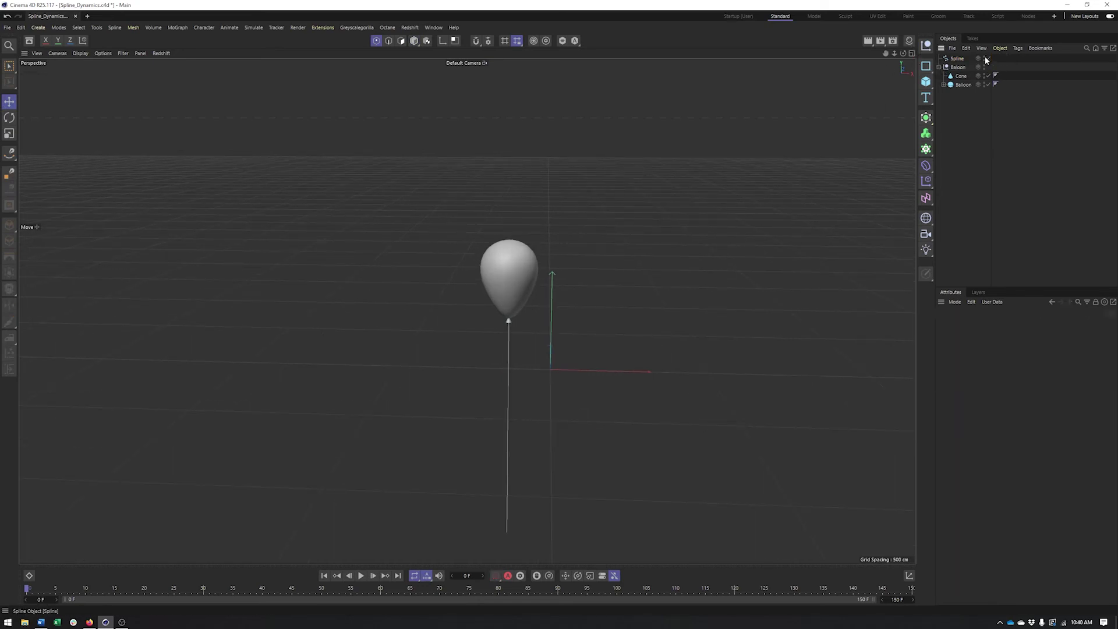
pyautogui.rightClick(958, 57)
pyautogui.click(984, 335)
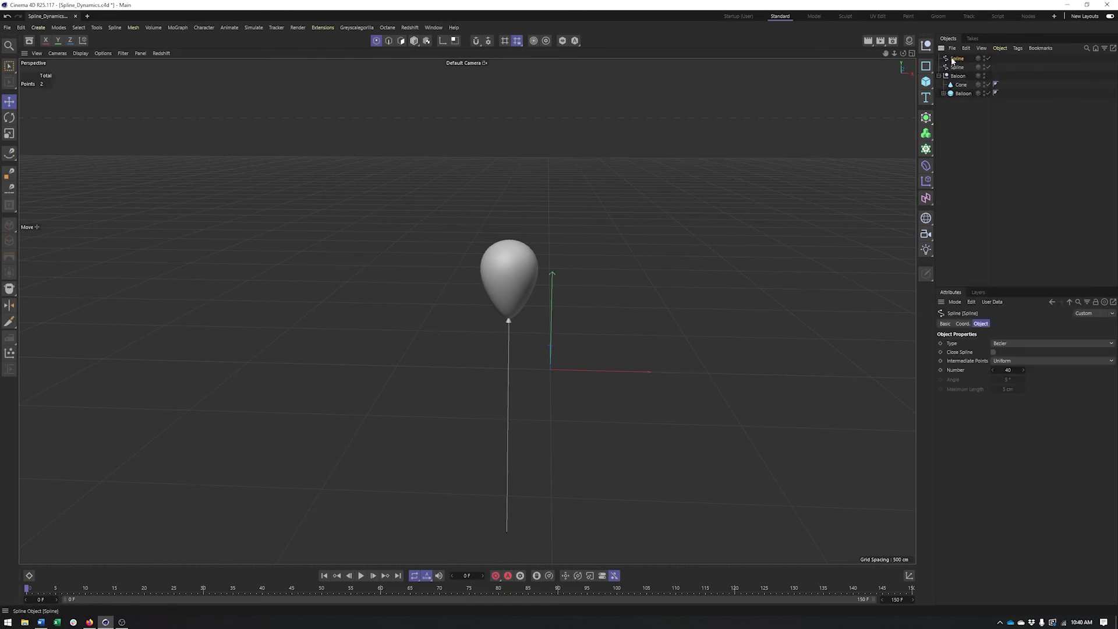
pyautogui.keyDown('alt'); pyautogui.moveTo(499, 327); pyautogui.dragTo(707, 309, button='right'); pyautogui.keyUp('alt')
pyautogui.moveTo(550, 316)
pyautogui.keyDown('alt'); pyautogui.mouseDown()
pyautogui.moveTo(571, 263)
pyautogui.moveTo(550, 326)
pyautogui.mouseUp(); pyautogui.keyUp('alt')
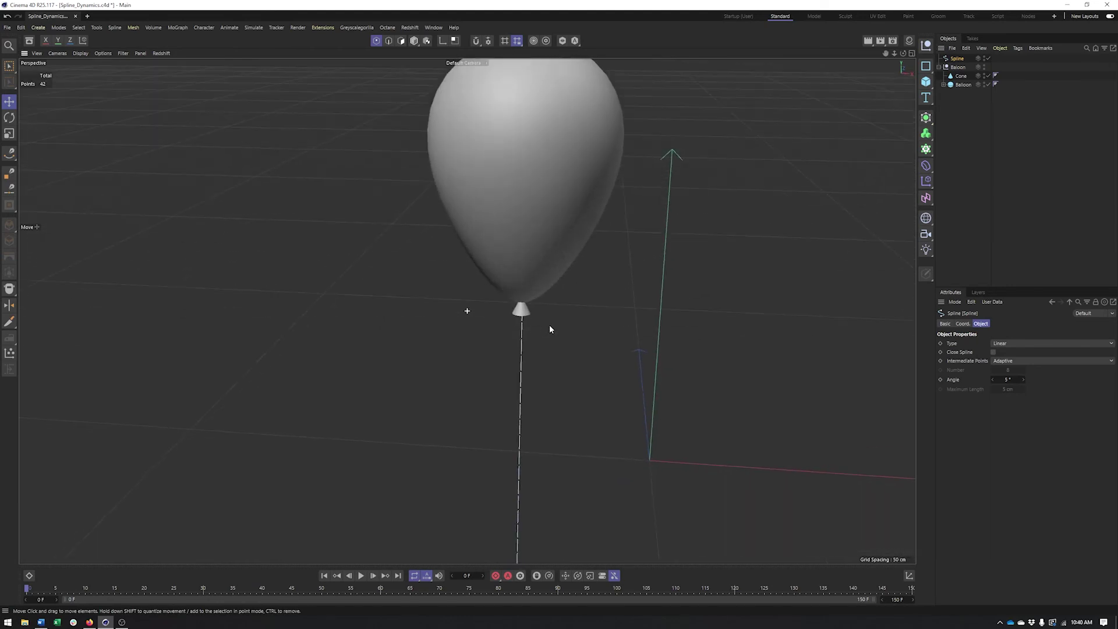
# Add new Hair Constraint and Spline Dynamics tags to the converted 42-point string
pyautogui.rightClick(957, 59)
pyautogui.moveTo(1000, 183)
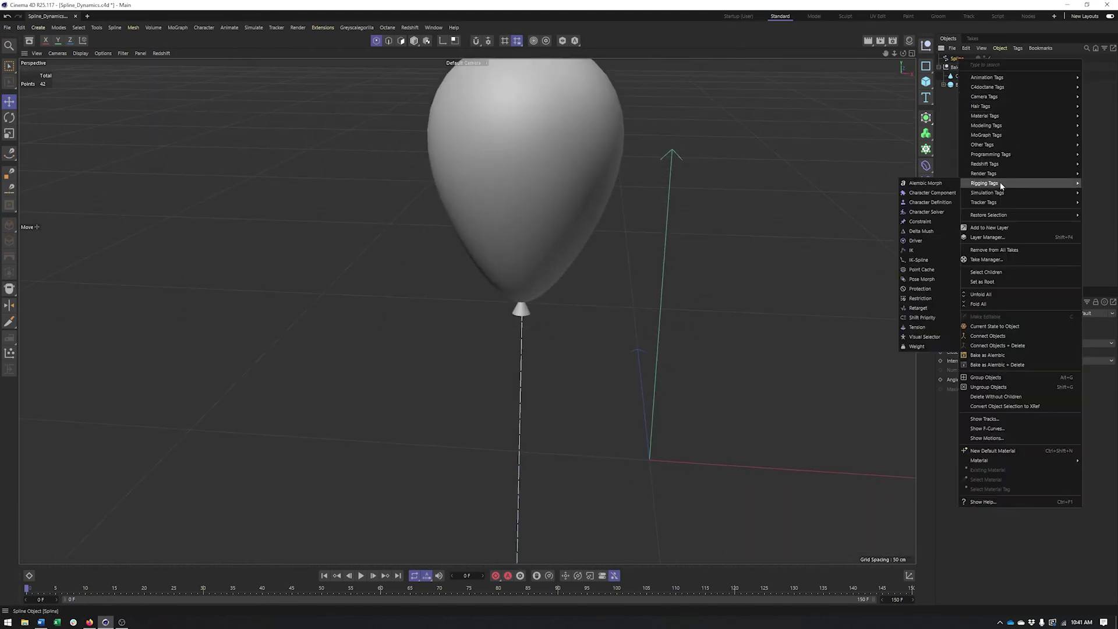
pyautogui.moveTo(1006, 110)
pyautogui.click(934, 115)
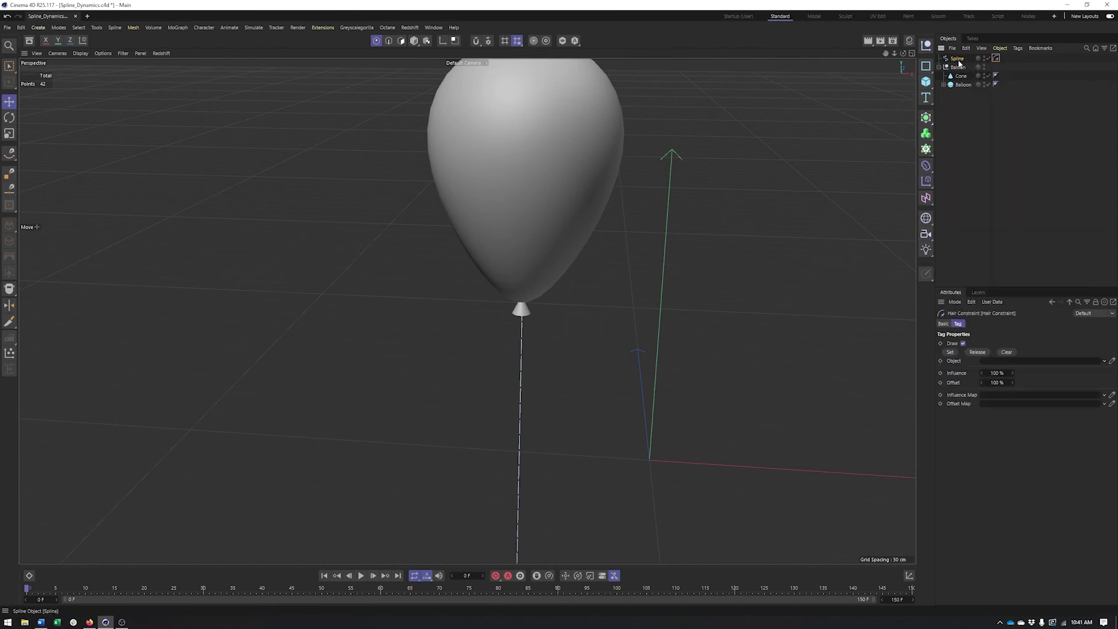
pyautogui.rightClick(959, 61)
pyautogui.moveTo(967, 95)
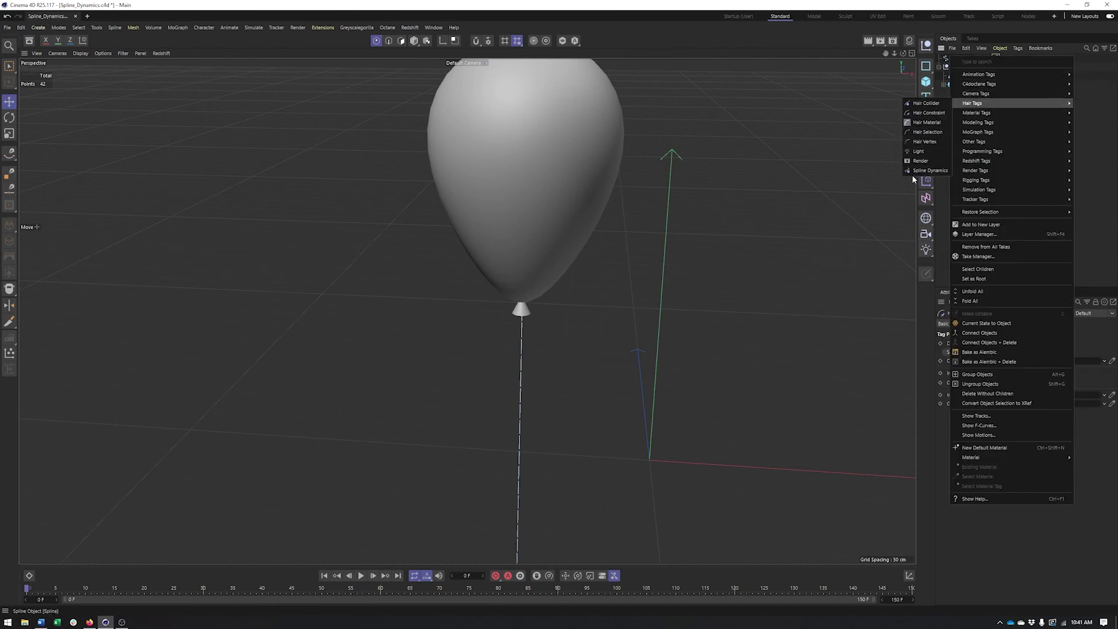
pyautogui.click(921, 170)
pyautogui.click(1004, 59)
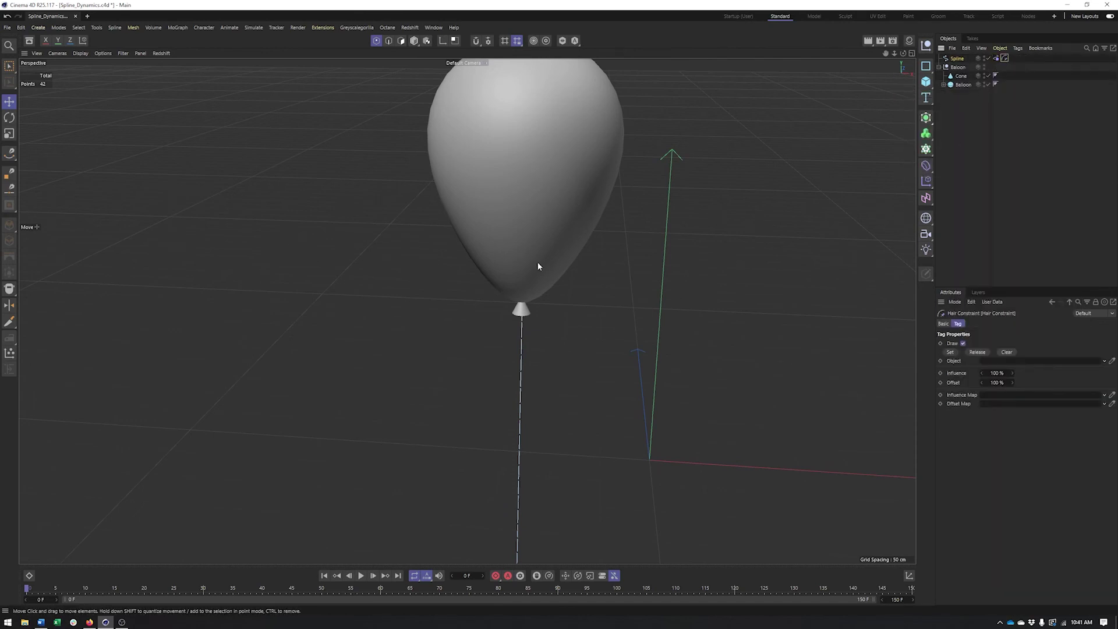
# Switch the viewport display to Lines to show the balloon as wireframe
pyautogui.click(78, 53)
pyautogui.click(101, 133)
pyautogui.keyDown('alt'); pyautogui.moveTo(475, 280); pyautogui.dragTo(553, 317); pyautogui.keyUp('alt')
# Pin the string's top point to the Cone in the Hair Constraint, then return to Model mode
pyautogui.click(9, 68)
pyautogui.click(41, 93)
pyautogui.click(1004, 59)
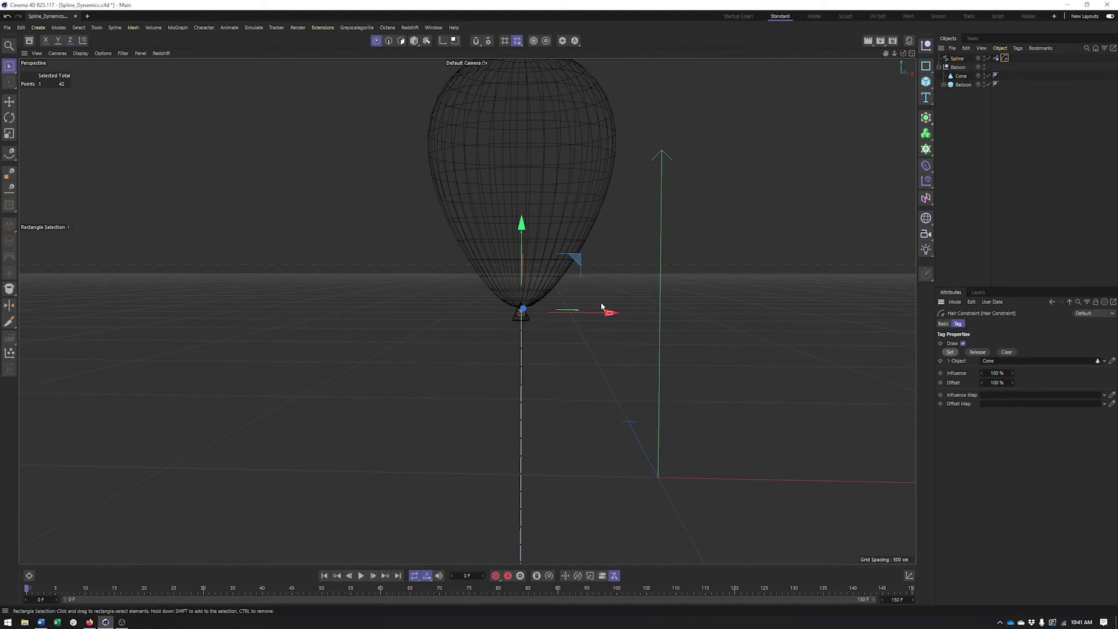
pyautogui.scroll(-5, 530, 345)
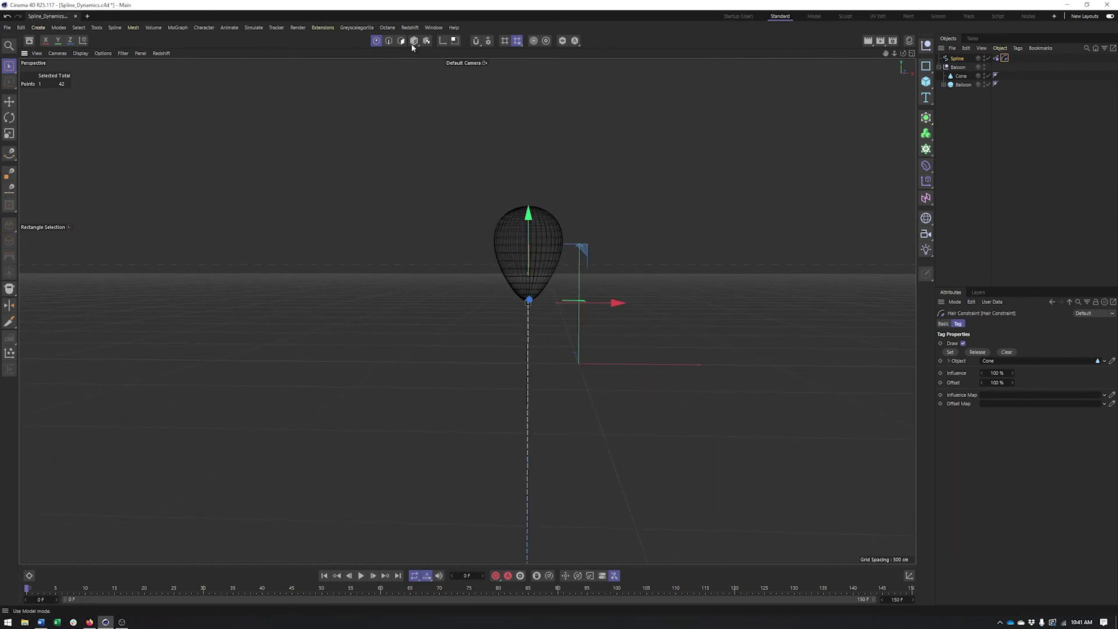
pyautogui.click(412, 43)
pyautogui.keyDown('alt'); pyautogui.moveTo(679, 346); pyautogui.dragTo(600, 346, button='right'); pyautogui.keyUp('alt')
pyautogui.keyDown('alt'); pyautogui.moveTo(600, 346); pyautogui.dragTo(402, 299, button='middle'); pyautogui.keyUp('alt')
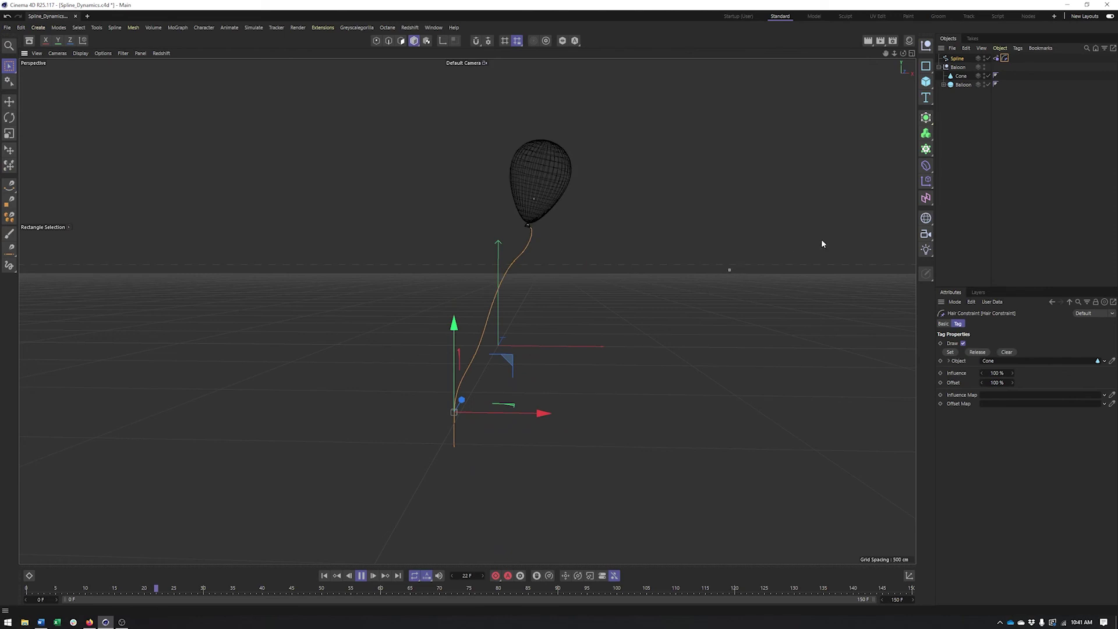
# Clear the tag selection, reframe the view on the balloon, and rewind to the first frame
pyautogui.click(1008, 205)
pyautogui.keyDown('alt'); pyautogui.moveTo(778, 228); pyautogui.dragTo(756, 317, button='middle'); pyautogui.keyUp('alt')
pyautogui.scroll(-2, 656, 421)
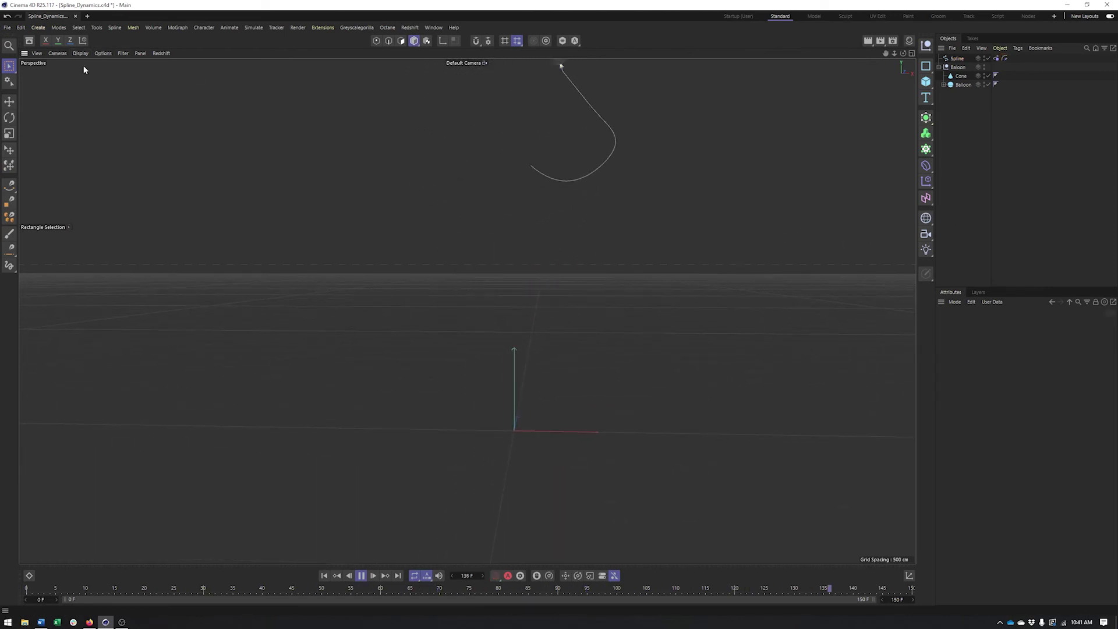
pyautogui.scroll(-2, 585, 233)
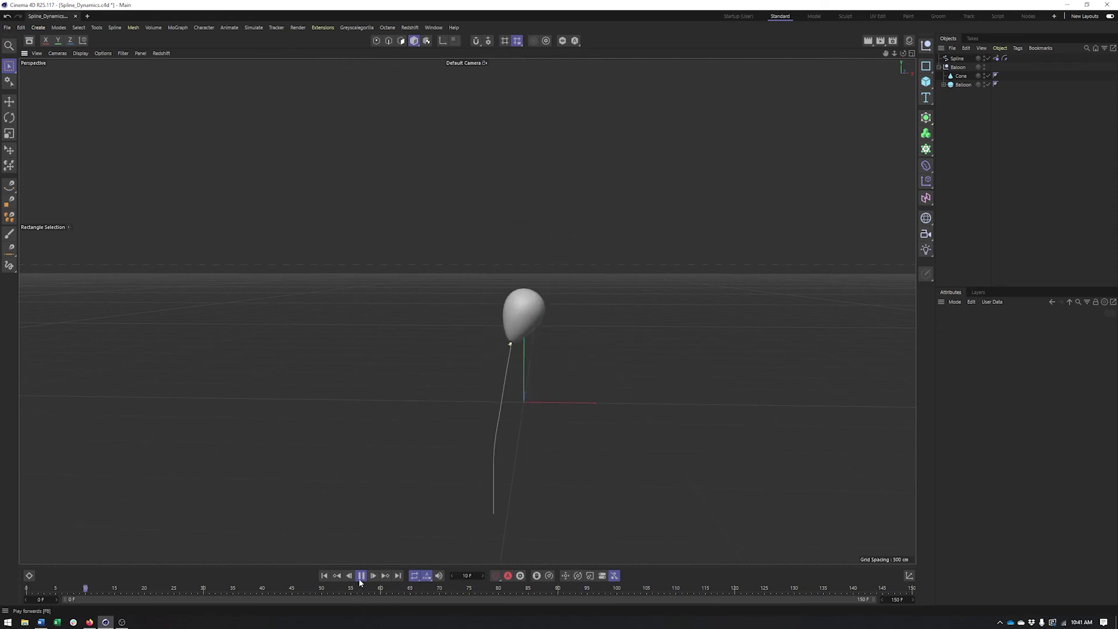
pyautogui.click(324, 577)
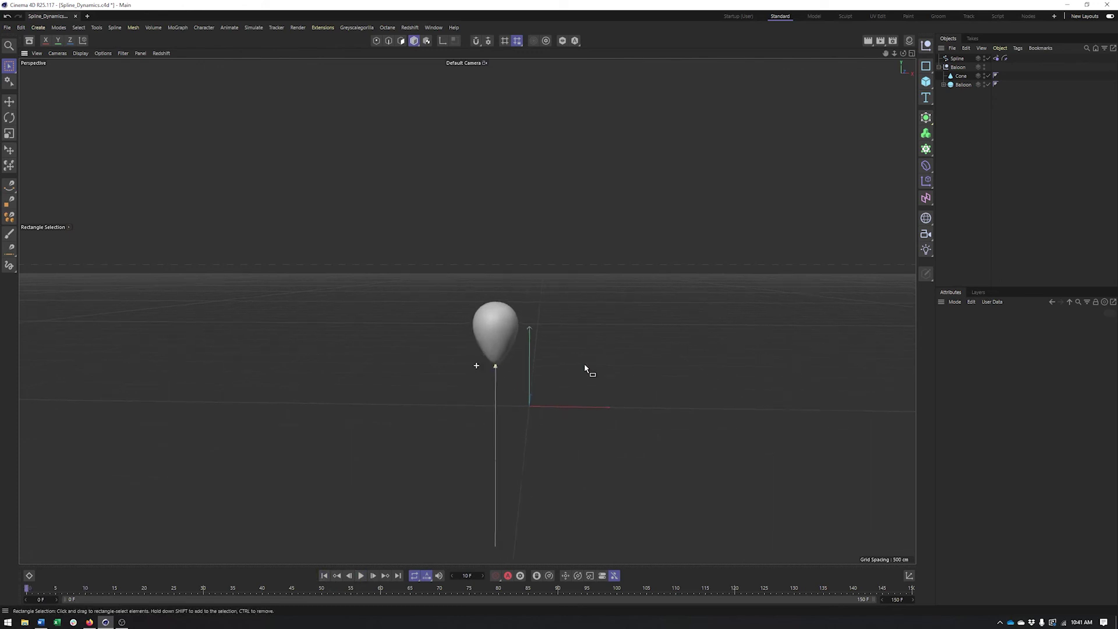
# Run the simulation briefly to watch the string trail, rewind, and select the string Spline
pyautogui.scroll(5, 563, 364)
pyautogui.scroll(-5, 521, 407)
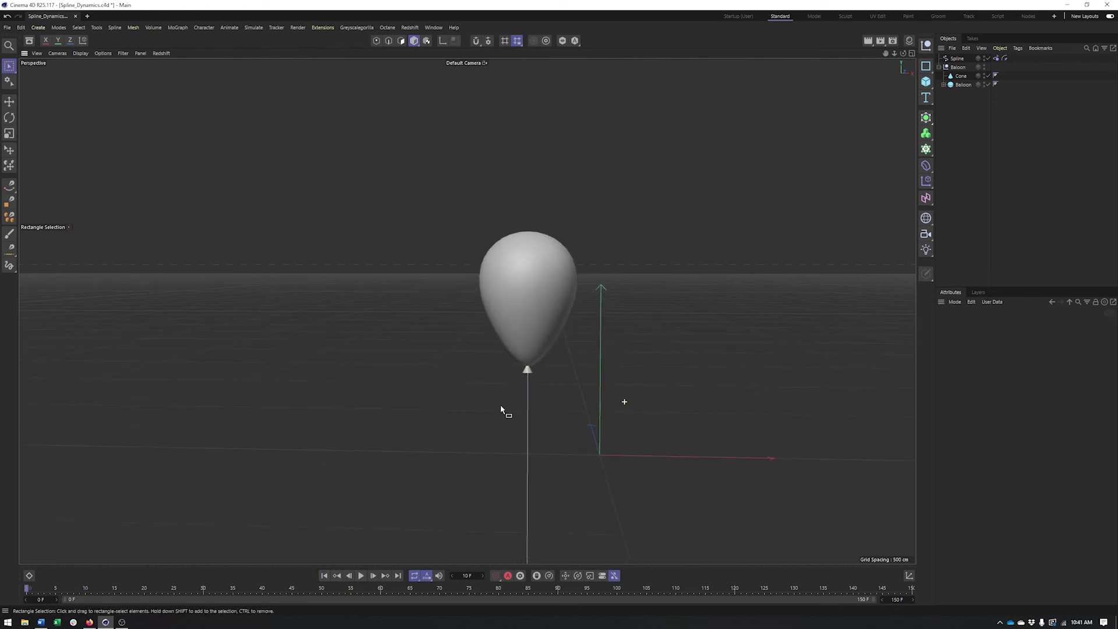
pyautogui.click(361, 575)
pyautogui.scroll(5, 659, 314)
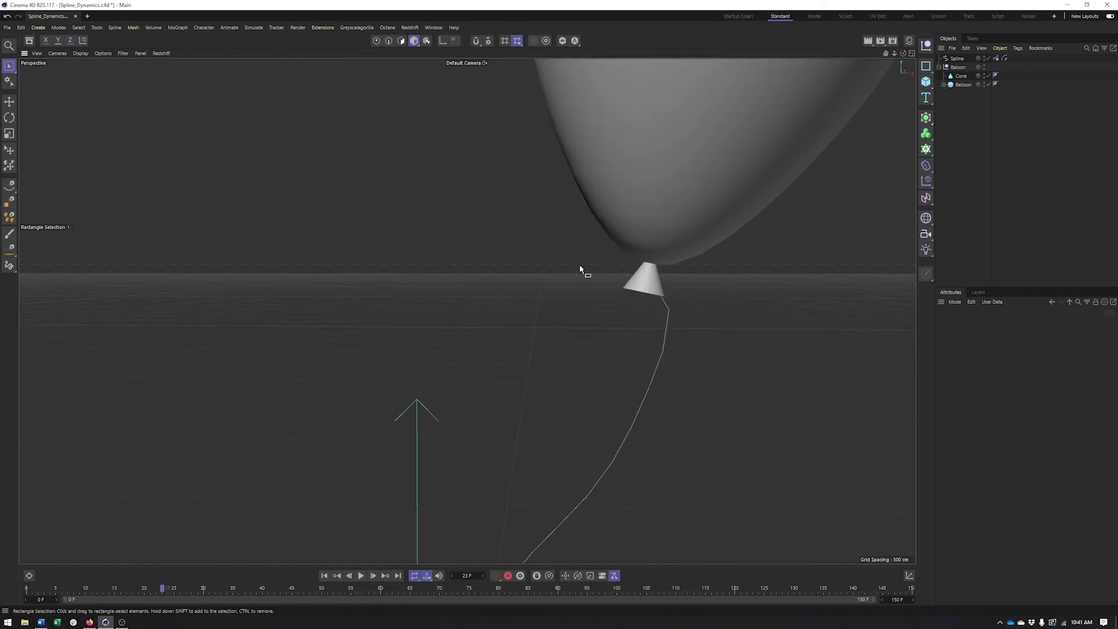
pyautogui.scroll(-5, 606, 349)
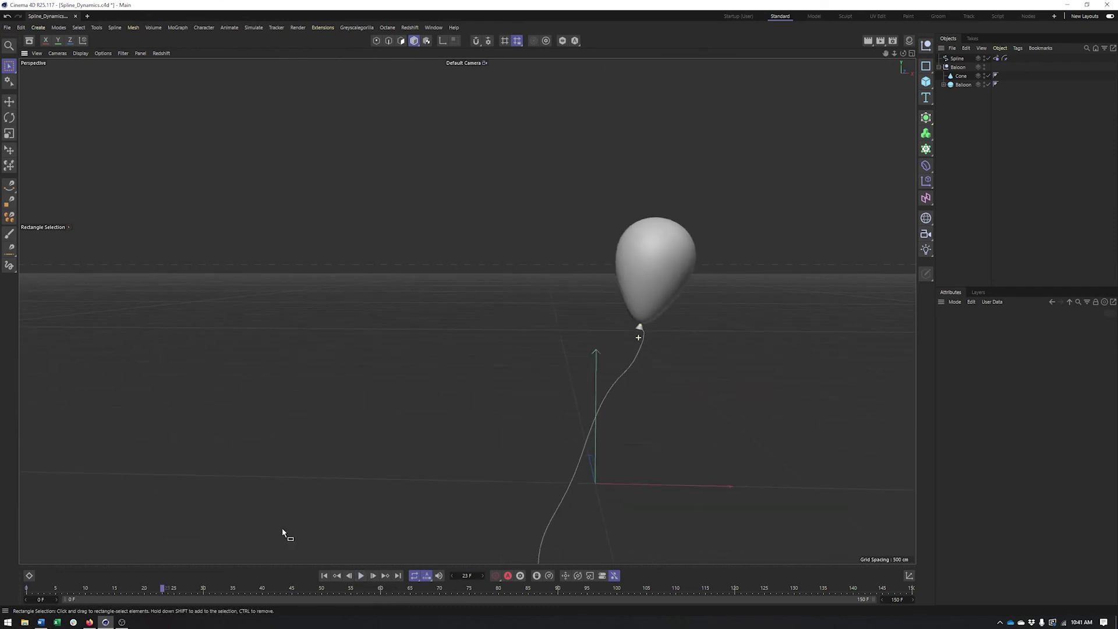
pyautogui.click(324, 575)
pyautogui.keyDown('alt'); pyautogui.moveTo(574, 345); pyautogui.dragTo(473, 163, button='middle'); pyautogui.keyUp('alt')
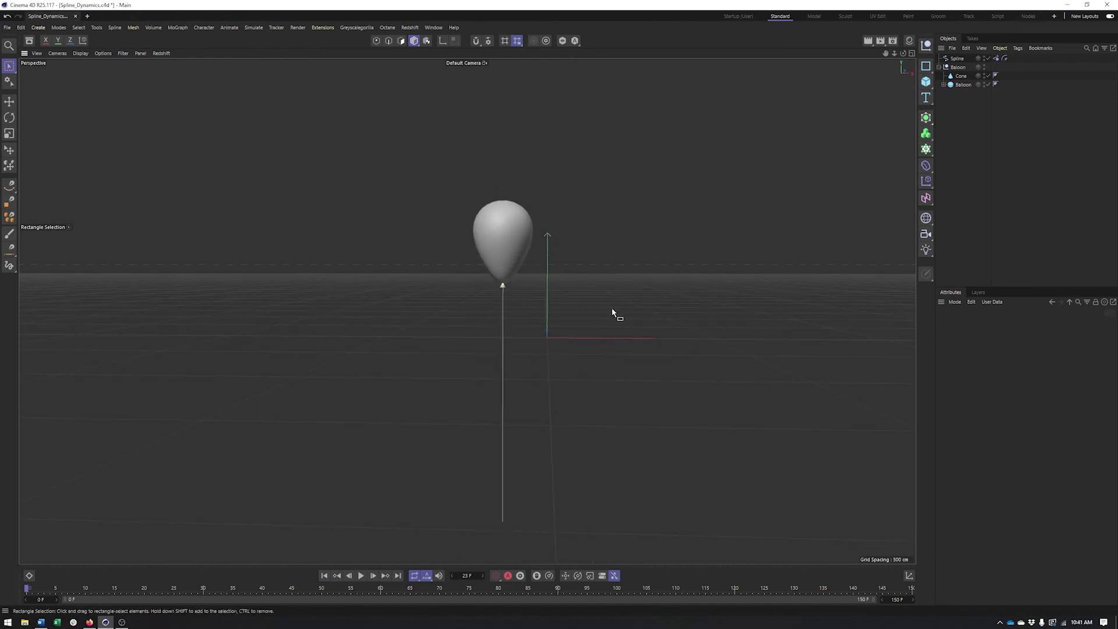
pyautogui.click(956, 59)
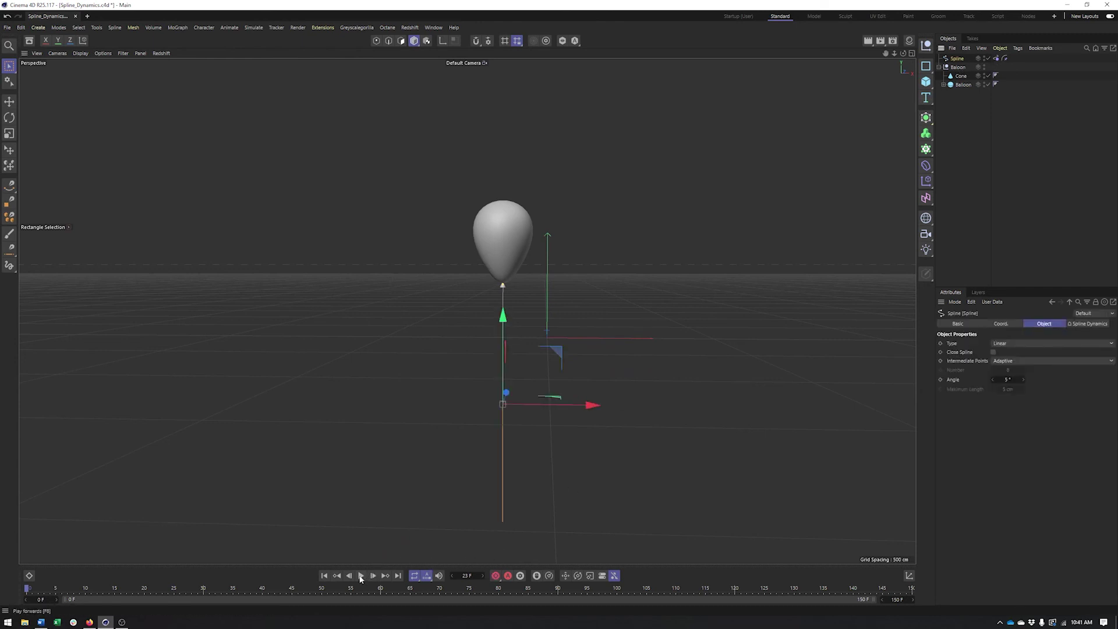
# With playback running, set the string's Spline Dynamics tag Drag to 8%
pyautogui.click(361, 575)
pyautogui.keyDown('alt'); pyautogui.moveTo(652, 242); pyautogui.dragTo(510, 267, button='right'); pyautogui.keyUp('alt')
pyautogui.keyDown('alt'); pyautogui.moveTo(592, 152); pyautogui.dragTo(570, 233, button='middle'); pyautogui.keyUp('alt')
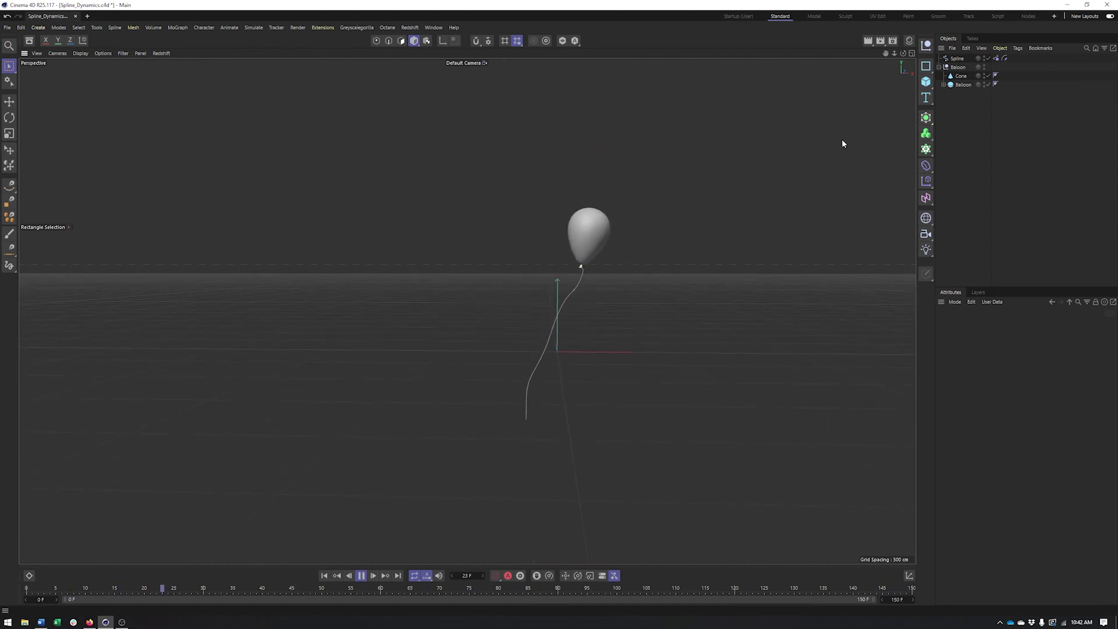
pyautogui.click(995, 58)
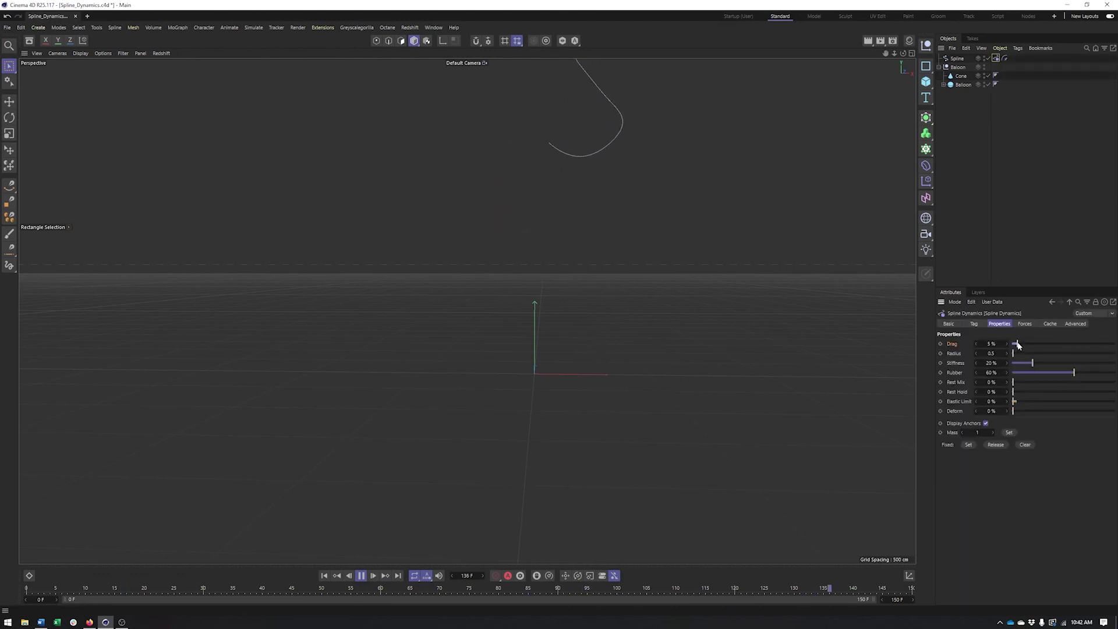
pyautogui.moveTo(1018, 344); pyautogui.dragTo(1020, 346)
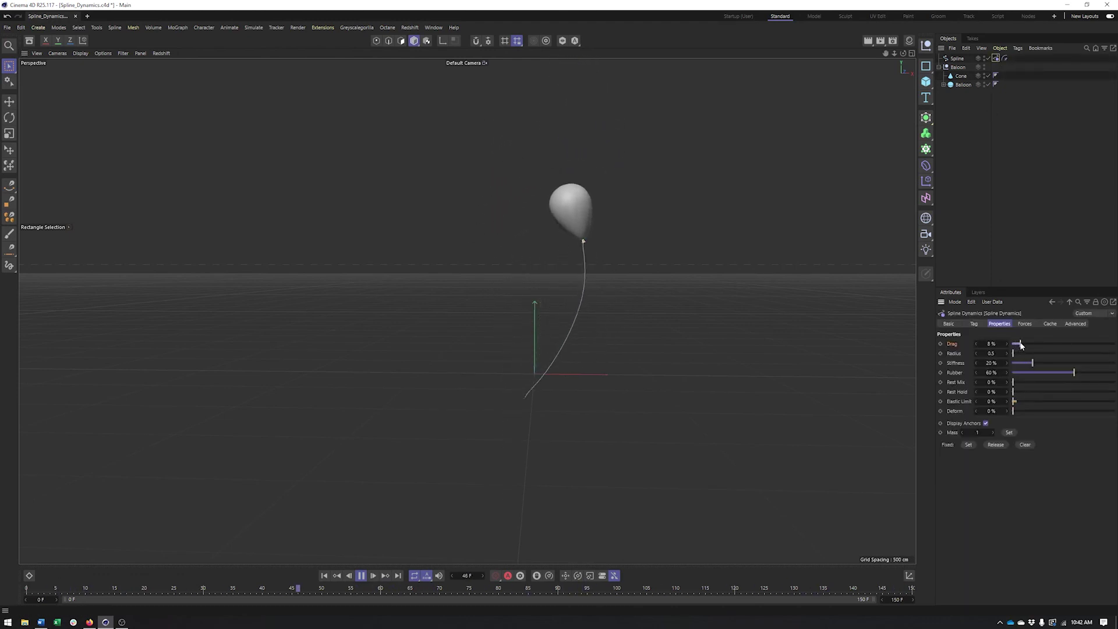